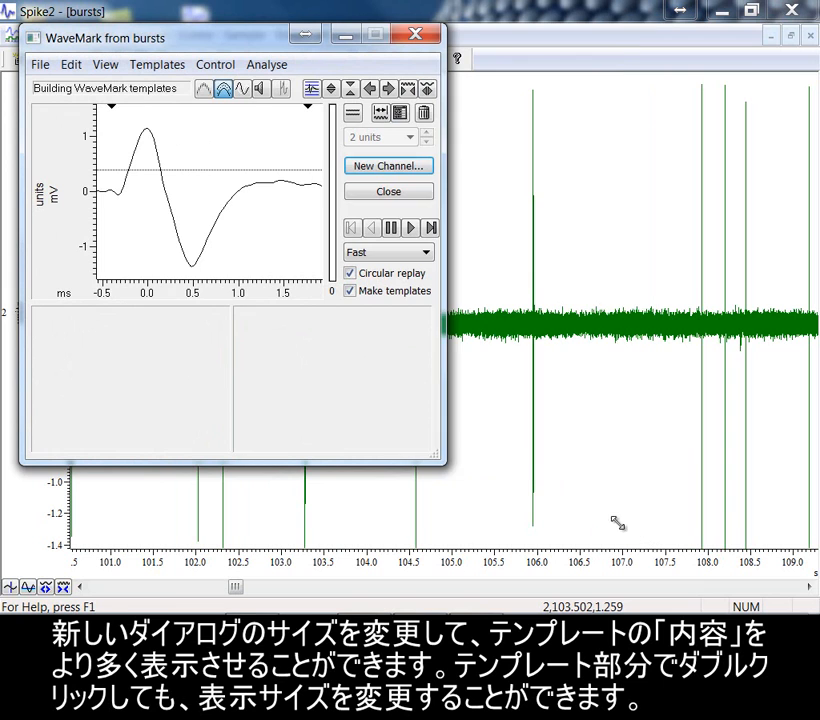
{"action": "left_click_drag", "start_coordinate": [413, 407], "coordinate": [417, 470]}
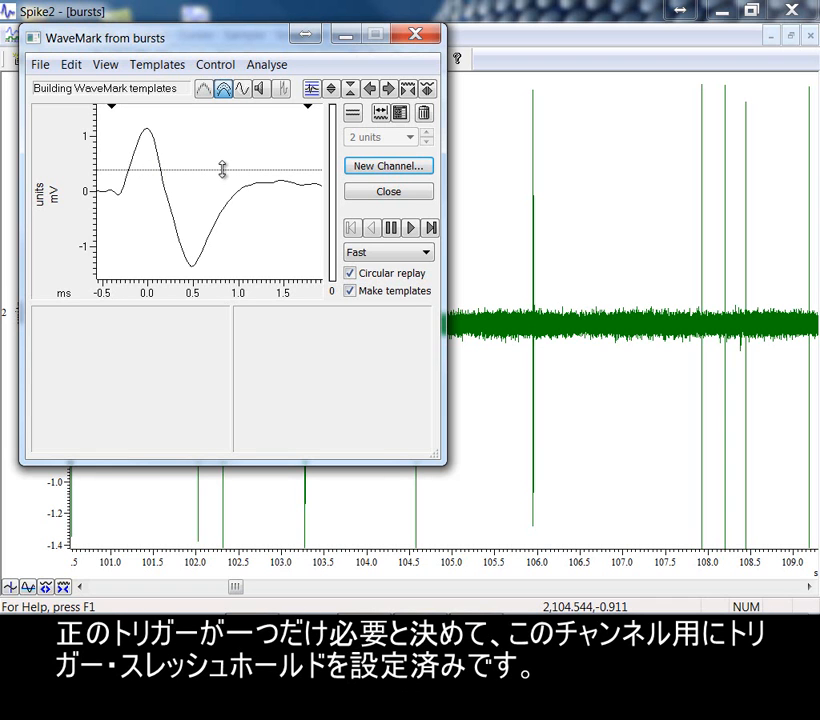
{"action": "right_click", "coordinate": [254, 216]}
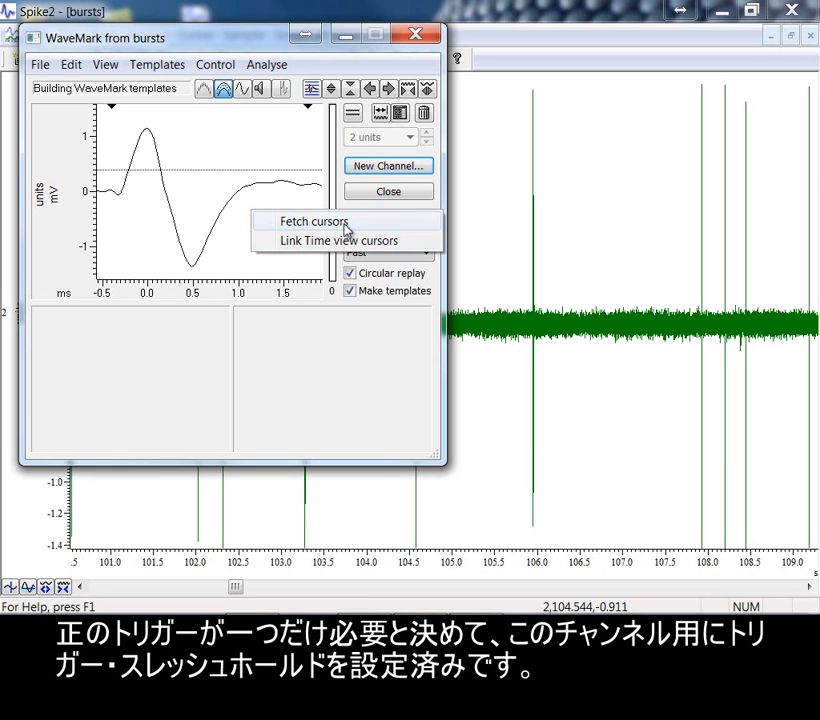
{"action": "left_click", "coordinate": [331, 70]}
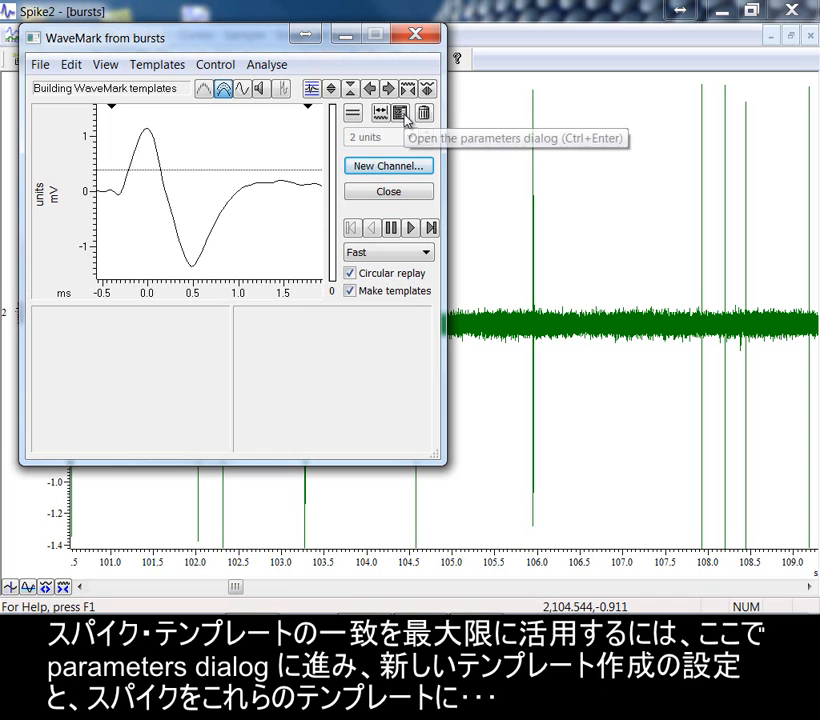
Open the template parameters, create a trial template from the current spike to inspect its boundaries, and delete it.
{"action": "left_click", "coordinate": [403, 115]}
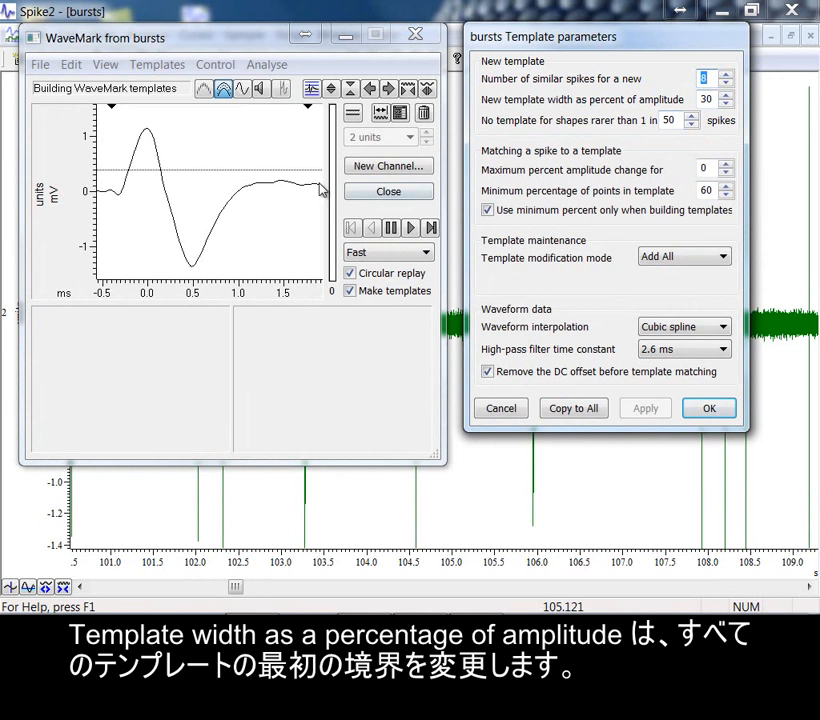
{"action": "left_click_drag", "start_coordinate": [249, 151], "coordinate": [159, 341]}
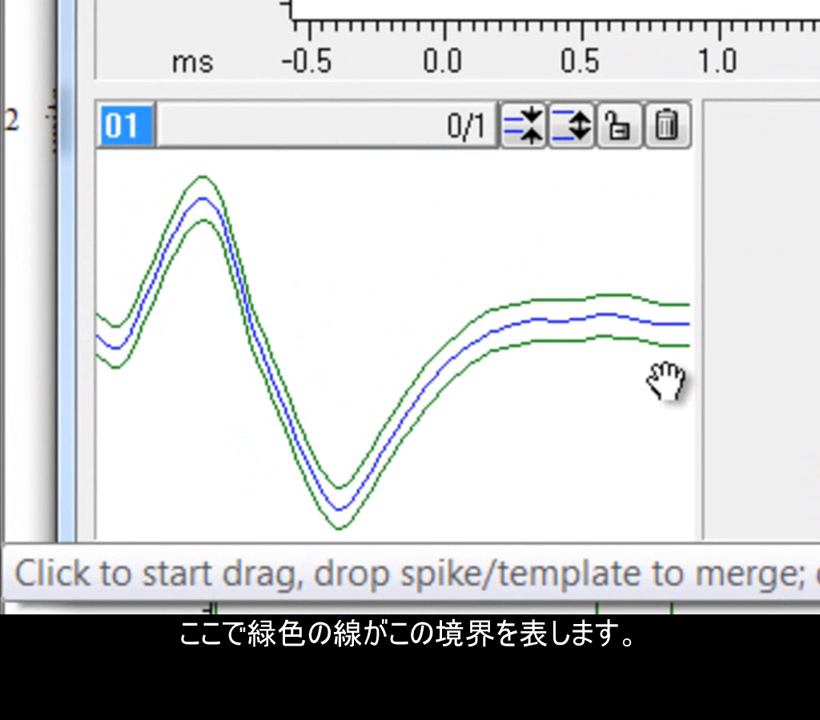
{"action": "left_click", "coordinate": [670, 132]}
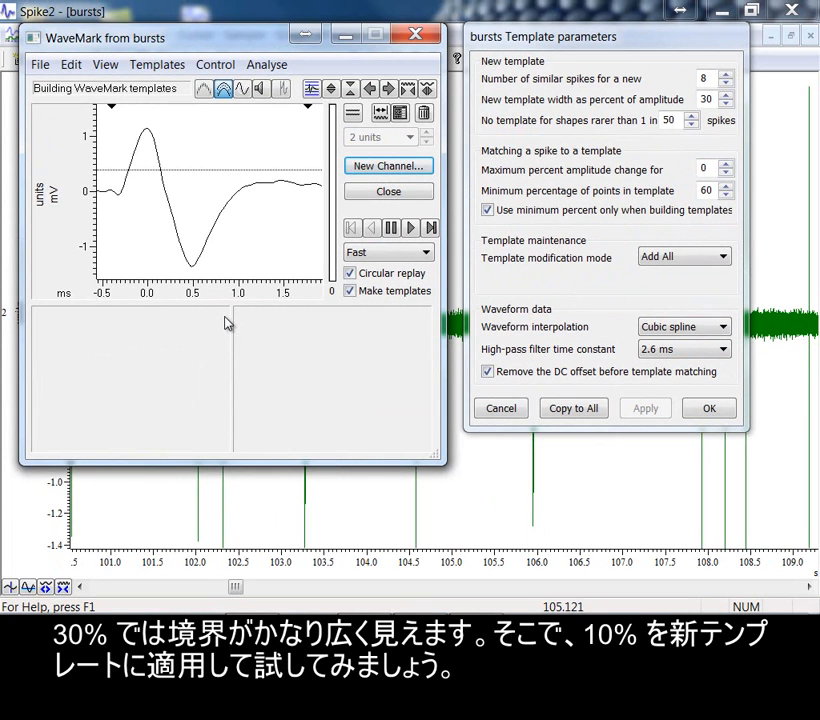
Apply a new template width of 10 percent of amplitude, try it on a template made from the current spike, and delete that template.
{"action": "left_click_drag", "start_coordinate": [716, 101], "coordinate": [662, 101]}
{"action": "type", "text": "1"}
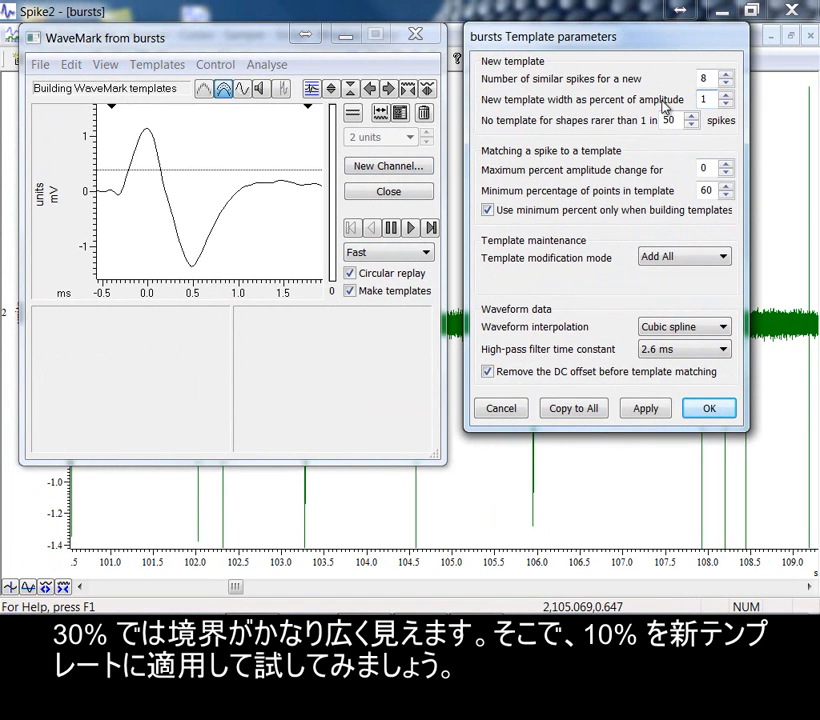
{"action": "type", "text": "0"}
{"action": "left_click", "coordinate": [645, 408]}
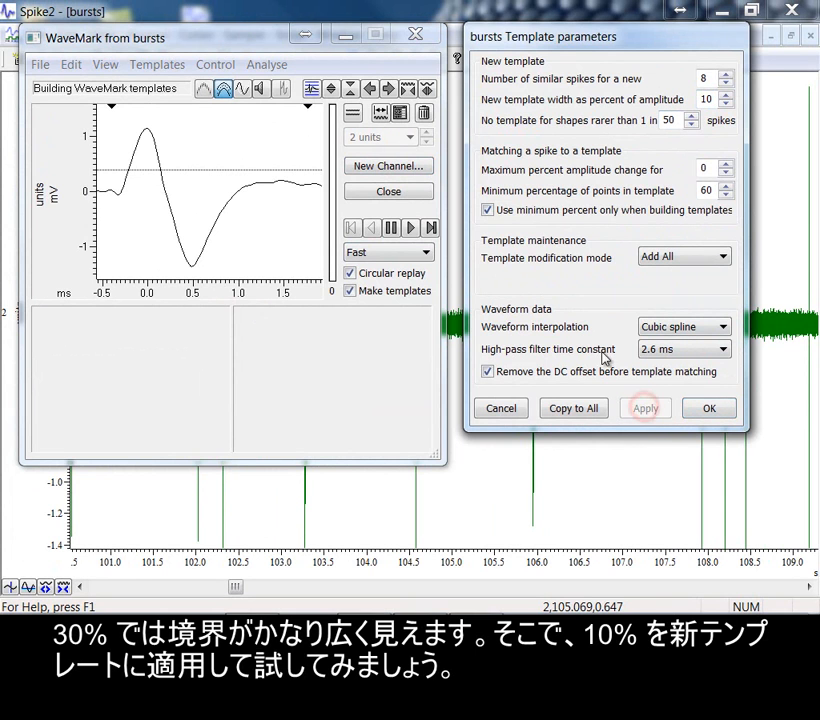
{"action": "left_click_drag", "start_coordinate": [252, 150], "coordinate": [165, 340]}
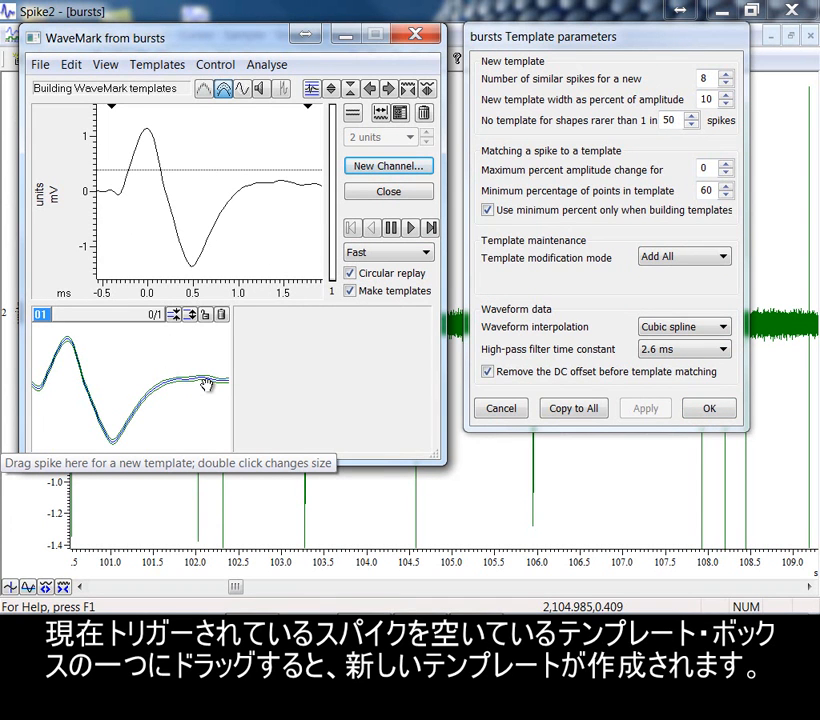
{"action": "left_click", "coordinate": [223, 317]}
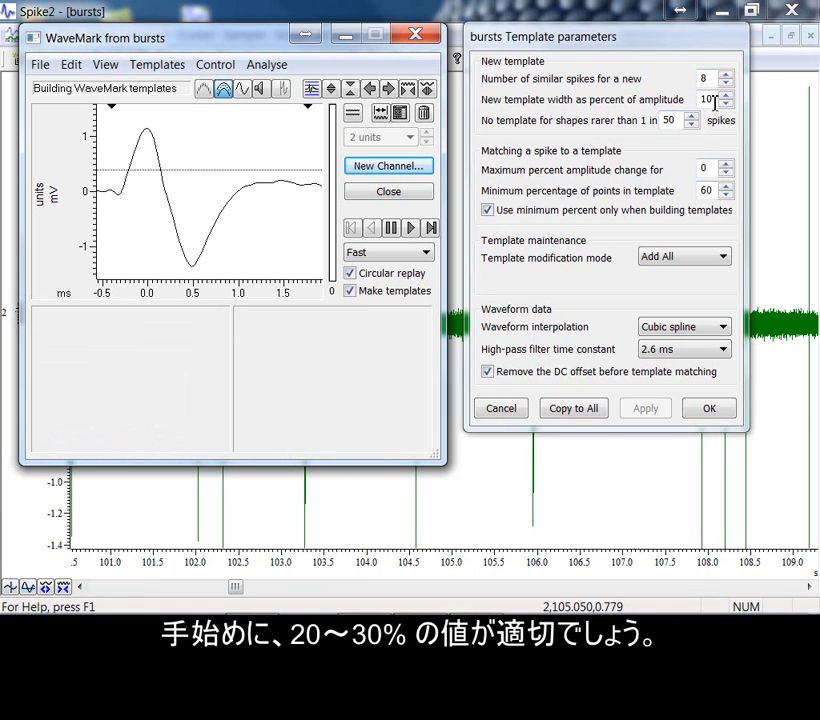
Apply a new template width of 20 percent of amplitude and create a template from the current spike.
{"action": "double_click", "coordinate": [708, 100]}
{"action": "type", "text": "2"}
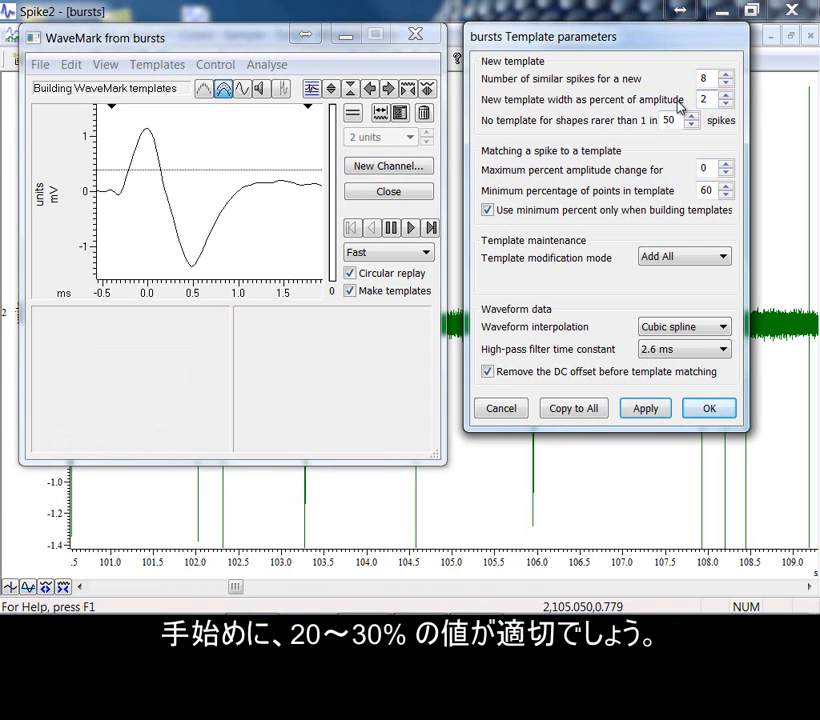
{"action": "left_click", "coordinate": [645, 410]}
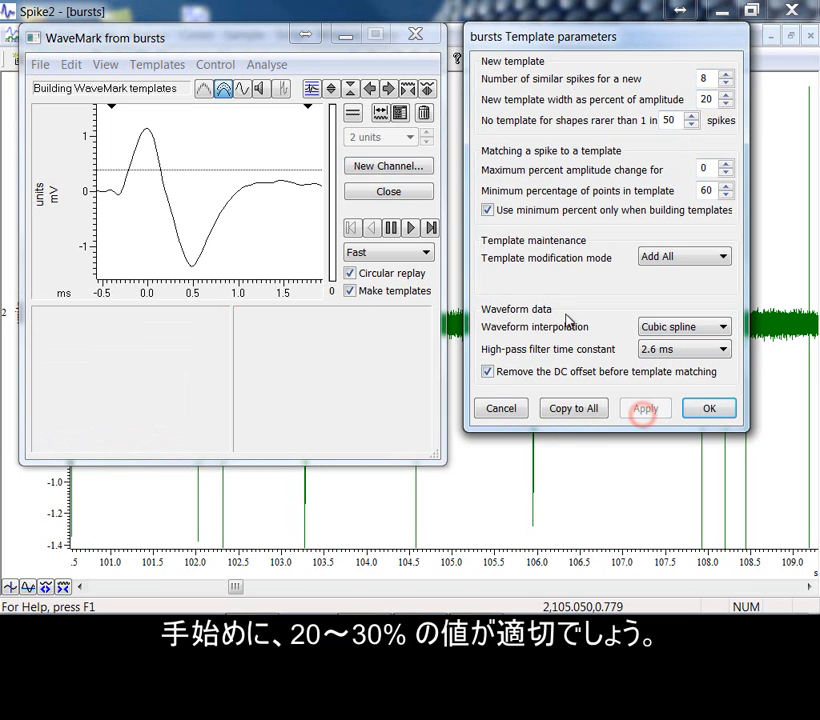
{"action": "left_click_drag", "start_coordinate": [277, 131], "coordinate": [183, 326]}
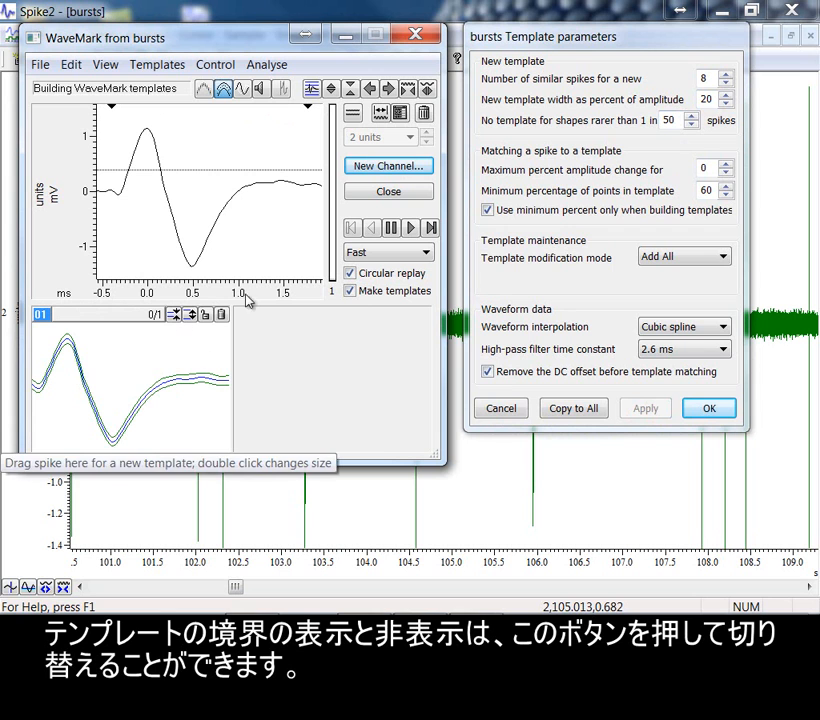
Toggle the display of the template boundaries off and back on, and delete template 01.
{"action": "left_click", "coordinate": [224, 90]}
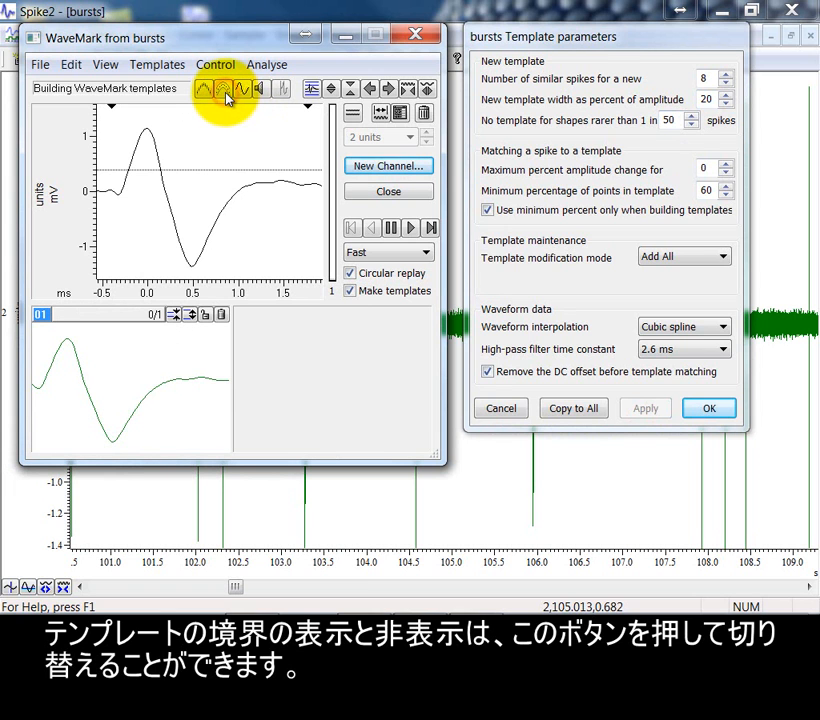
{"action": "left_click", "coordinate": [226, 93]}
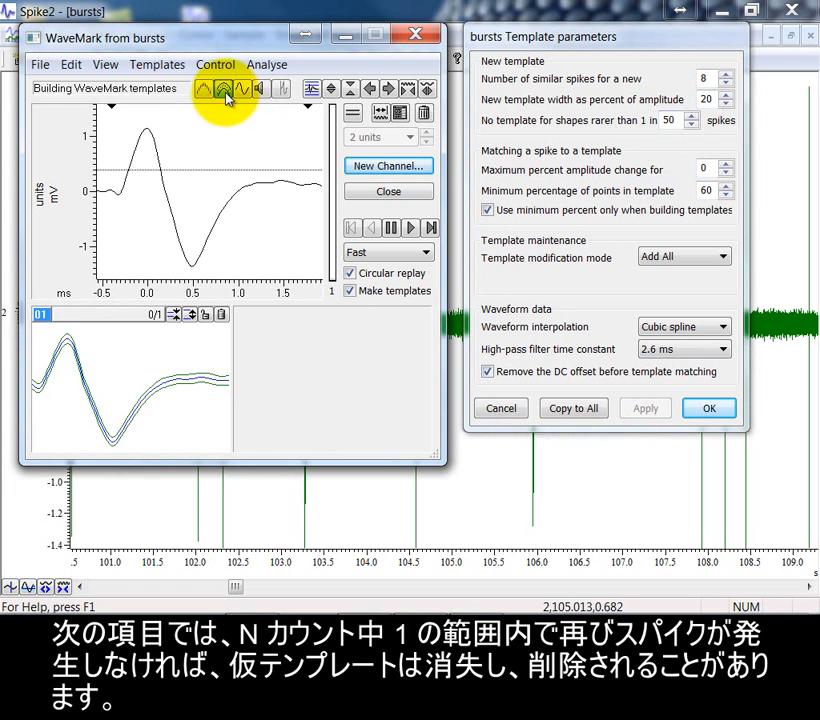
{"action": "left_click", "coordinate": [226, 316]}
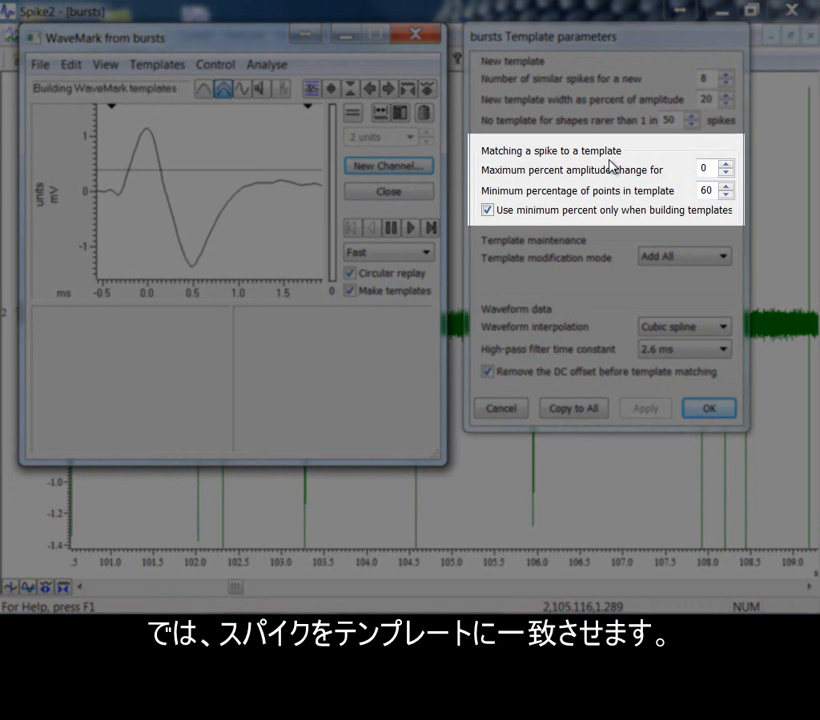
Create one template from the current spike, advance the replay to a smaller spike, and make a second template from that one.
{"action": "double_click", "coordinate": [714, 168]}
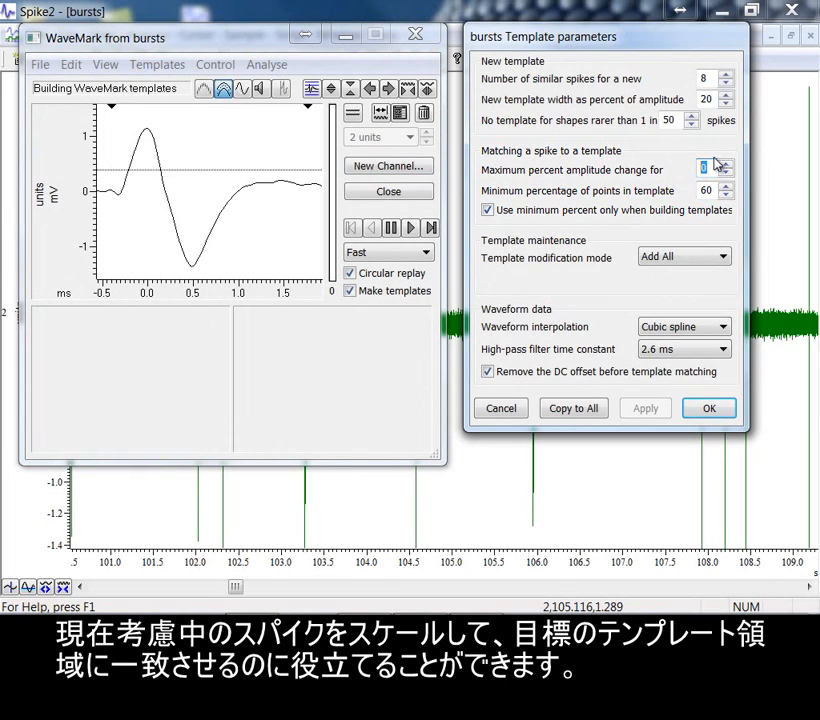
{"action": "left_click", "coordinate": [278, 140]}
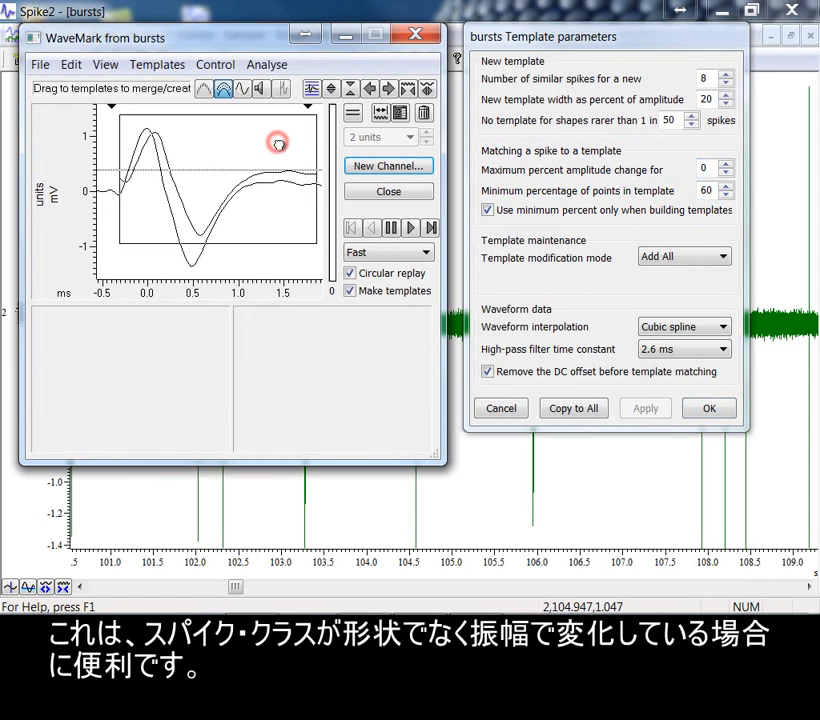
{"action": "left_click_drag", "start_coordinate": [234, 228], "coordinate": [227, 335]}
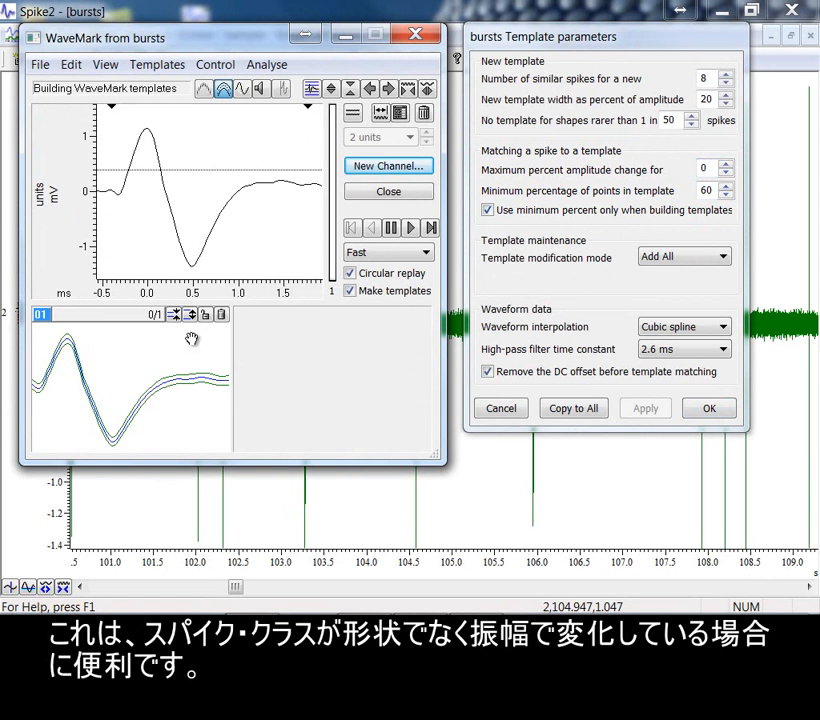
{"action": "left_click", "coordinate": [432, 228]}
{"action": "left_click", "coordinate": [432, 228]}
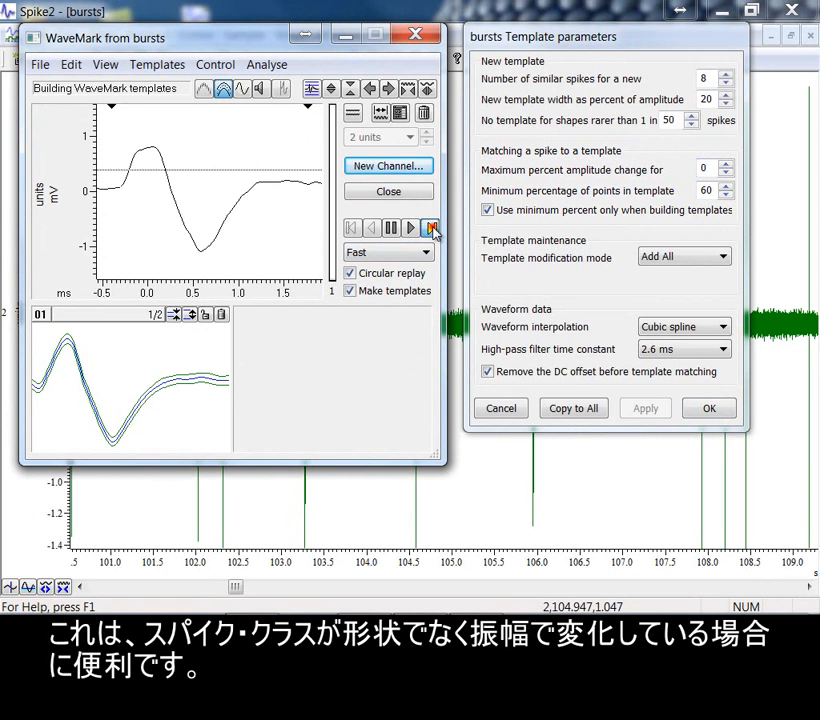
{"action": "left_click_drag", "start_coordinate": [217, 198], "coordinate": [344, 386]}
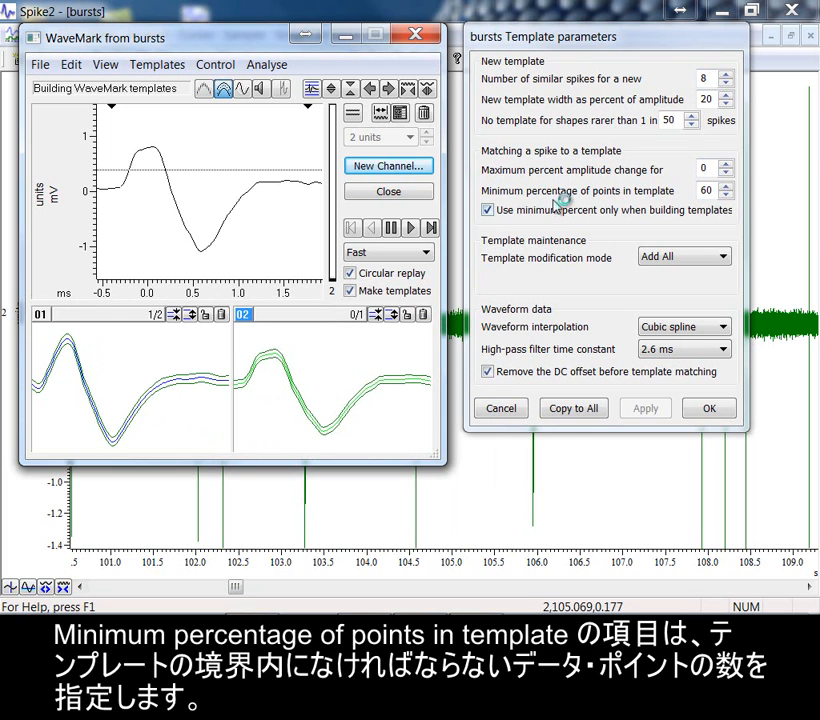
Apply a minimum percentage of points in template of 20 and clear all existing templates.
{"action": "double_click", "coordinate": [718, 193]}
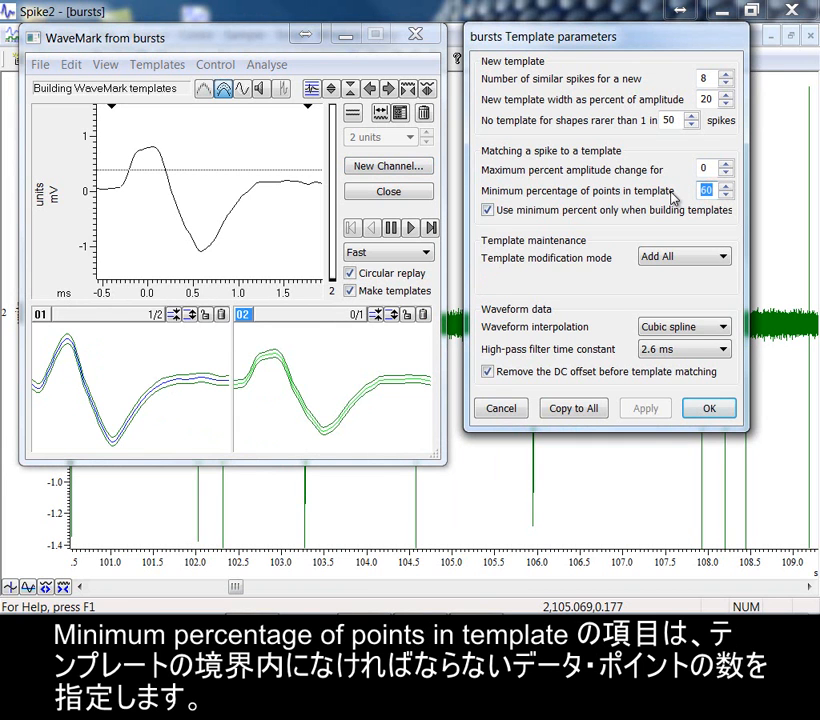
{"action": "type", "text": "20"}
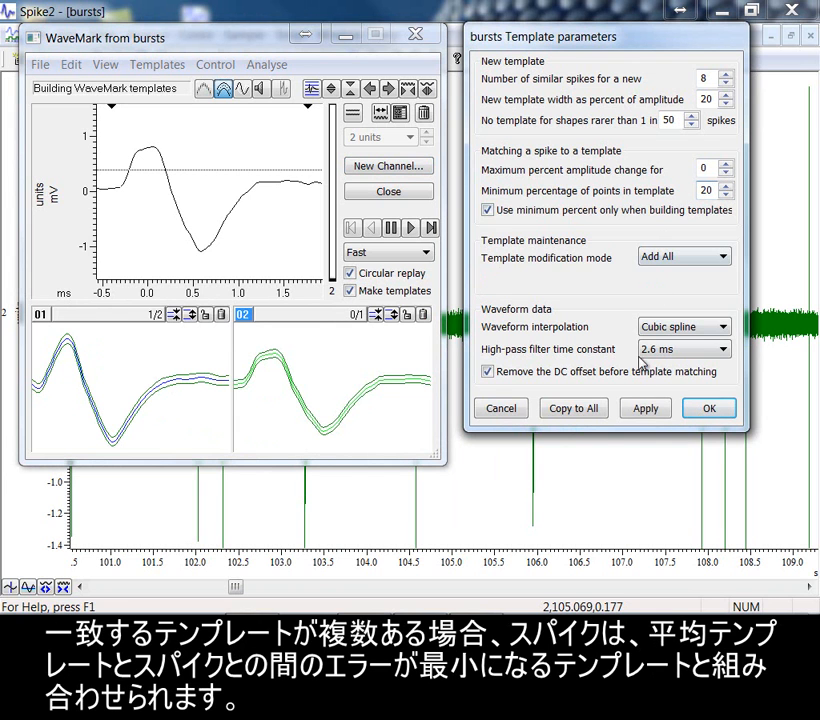
{"action": "left_click", "coordinate": [647, 409]}
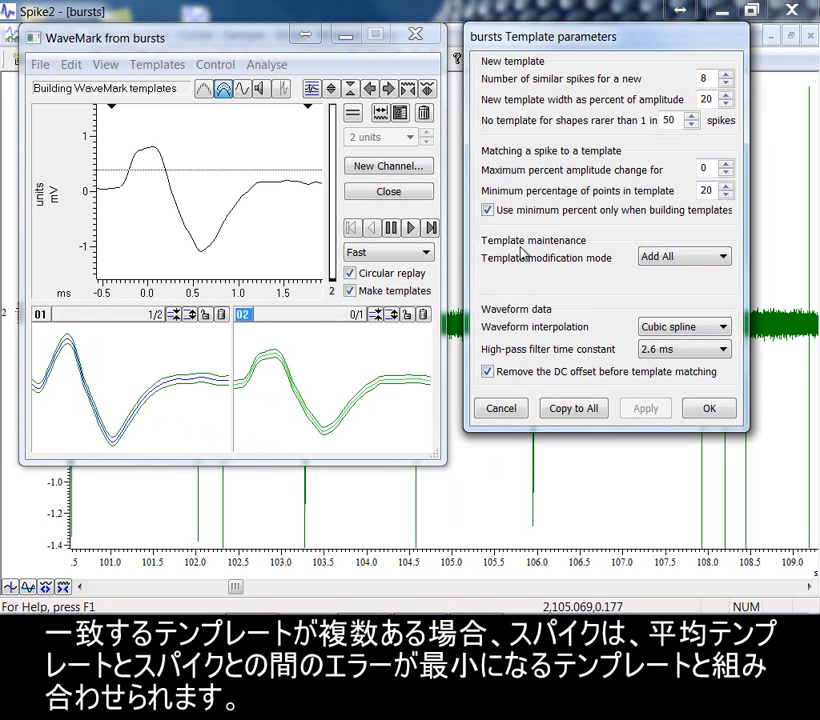
{"action": "left_click", "coordinate": [424, 112]}
{"action": "left_click", "coordinate": [424, 112]}
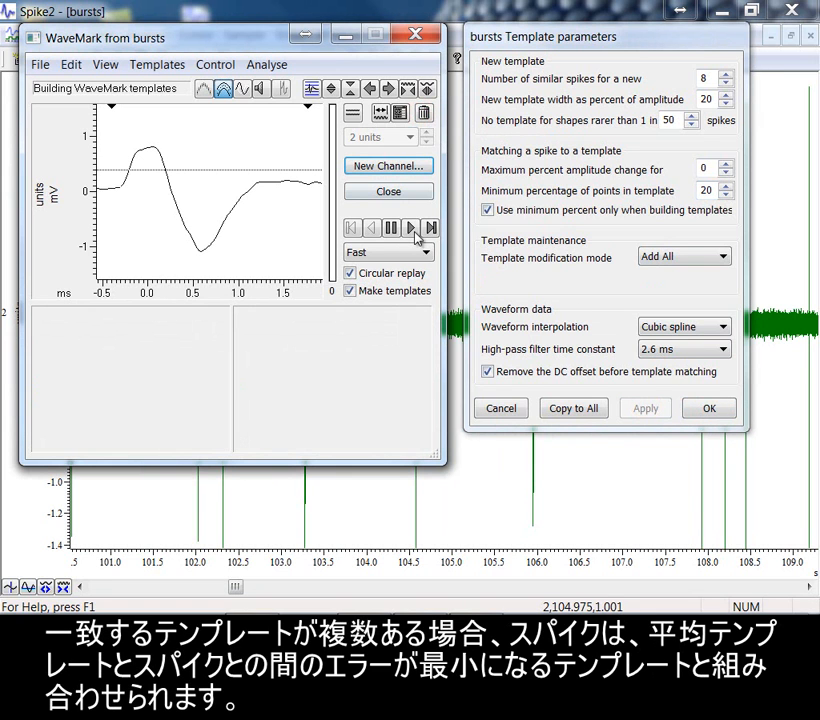
Build templates automatically by replaying the data with Make templates enabled, and pause the replay.
{"action": "left_click", "coordinate": [376, 296]}
{"action": "left_click", "coordinate": [376, 296]}
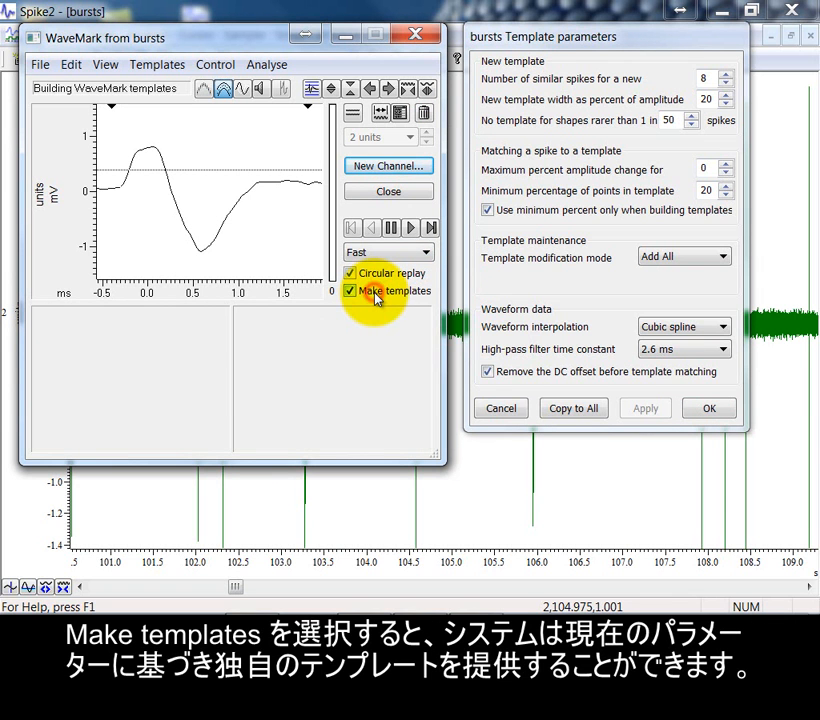
{"action": "left_click", "coordinate": [410, 228]}
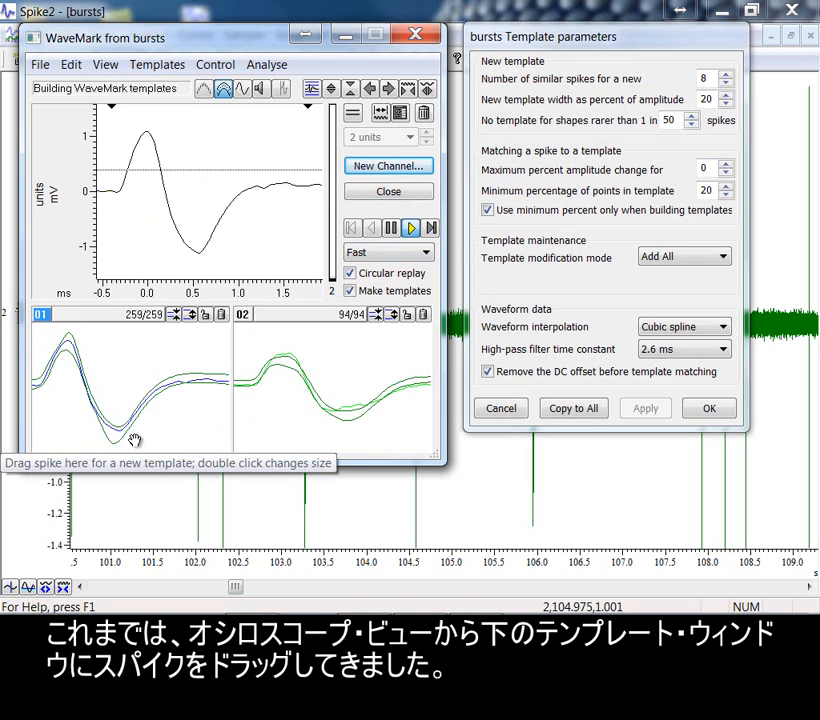
{"action": "left_click", "coordinate": [391, 229]}
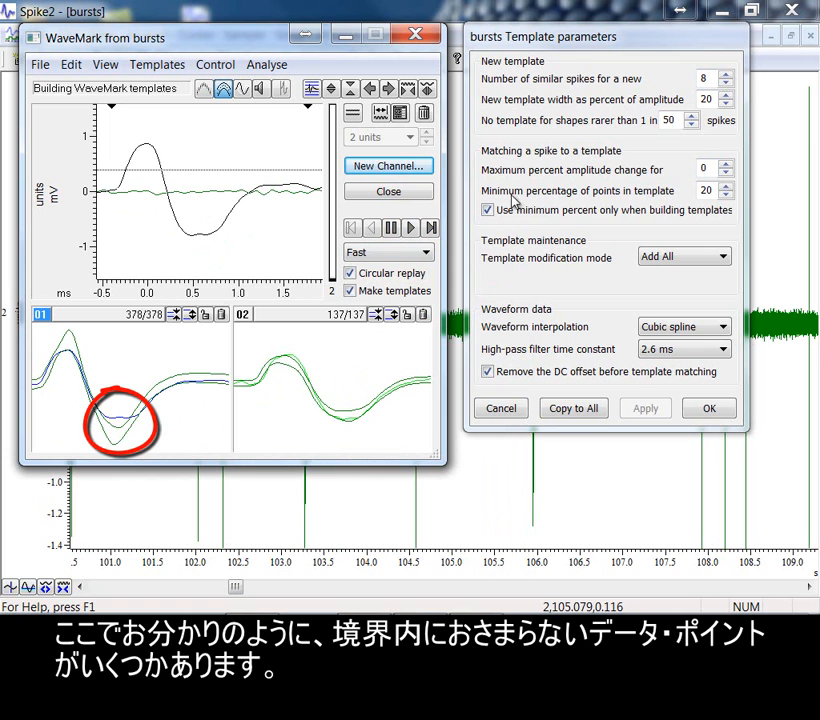
Apply a minimum percentage of points in template of 60 and clear all current templates.
{"action": "double_click", "coordinate": [710, 191]}
{"action": "type", "text": "60"}
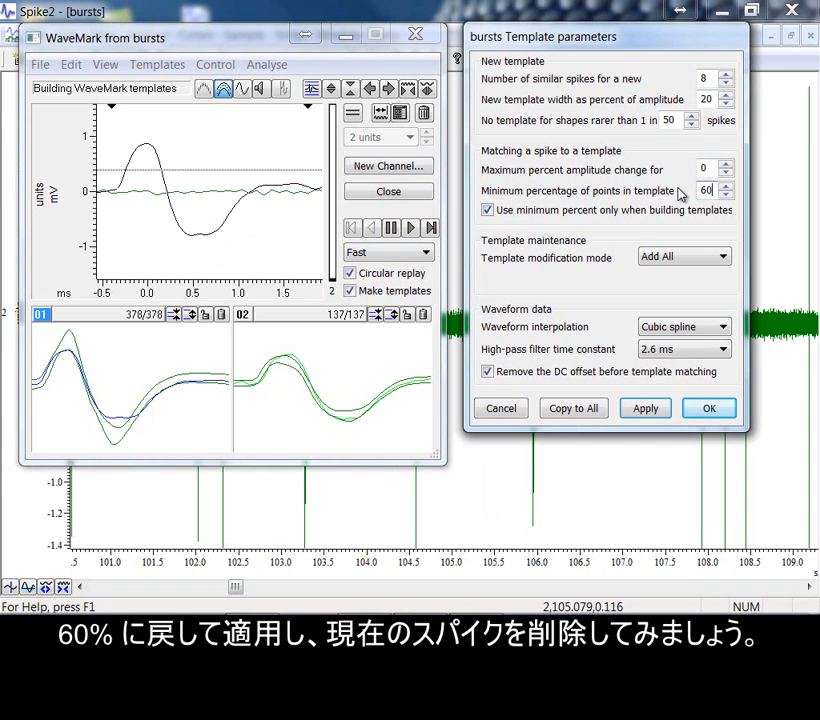
{"action": "left_click", "coordinate": [636, 407]}
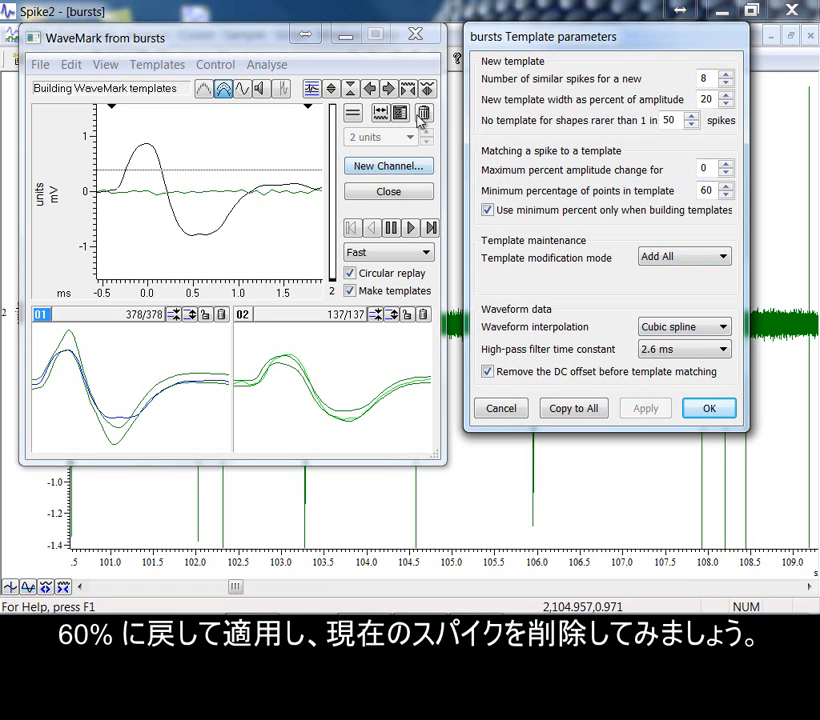
{"action": "left_click", "coordinate": [423, 113]}
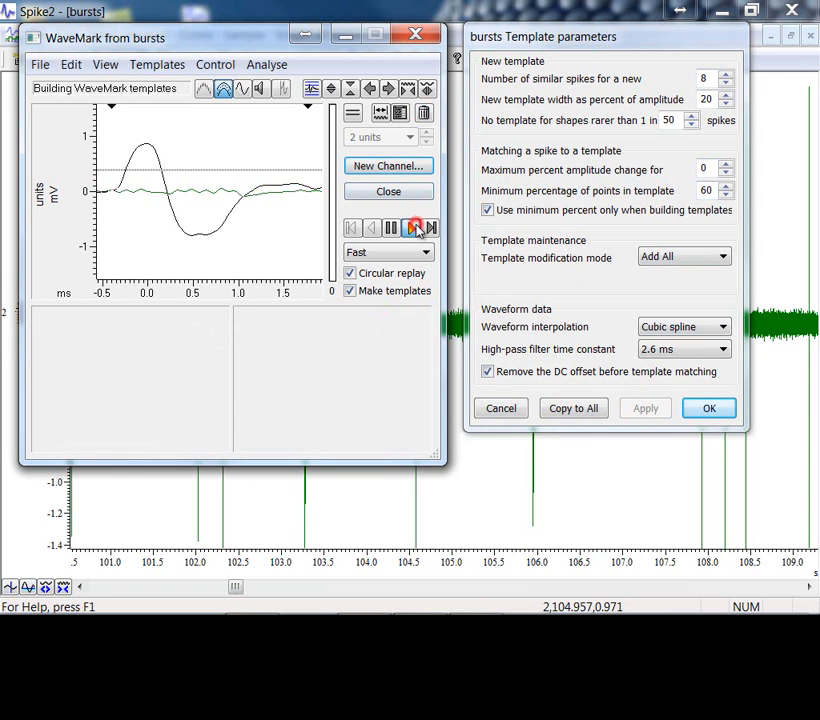
Replay the data to build new templates, keep the minimum percent restricted to template building, and pause the replay.
{"action": "left_click", "coordinate": [415, 228]}
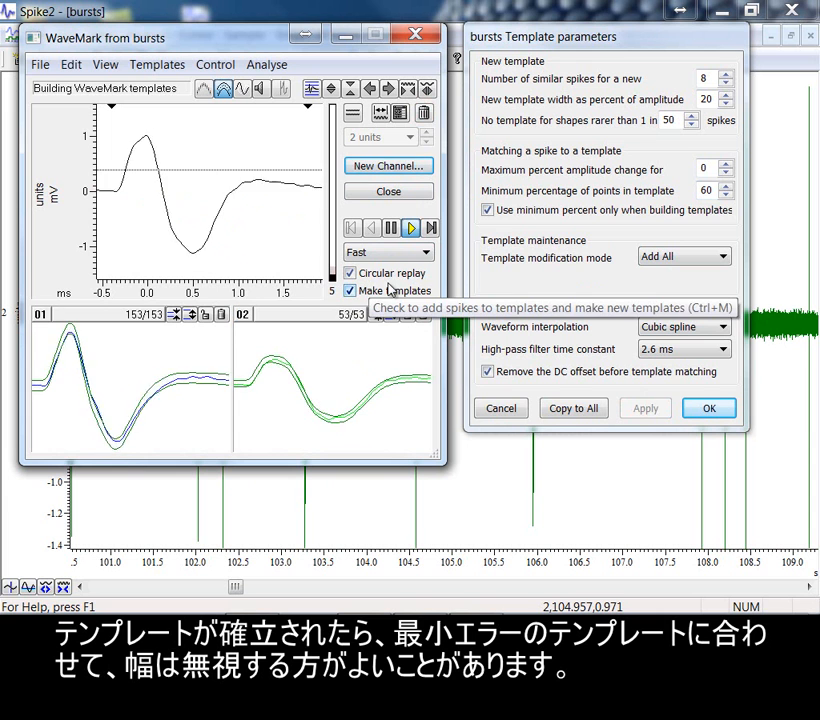
{"action": "left_click", "coordinate": [488, 211]}
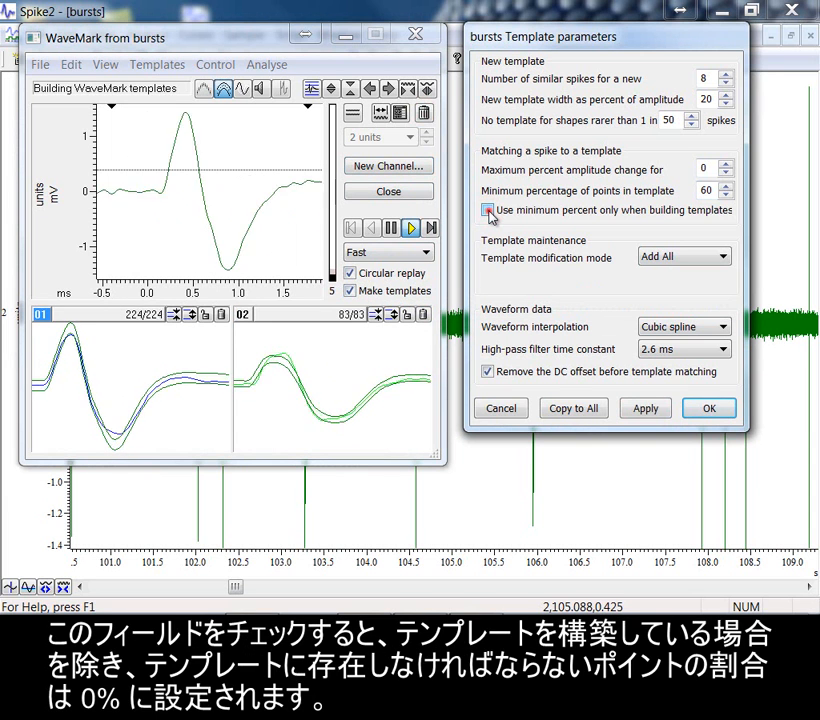
{"action": "left_click", "coordinate": [489, 213]}
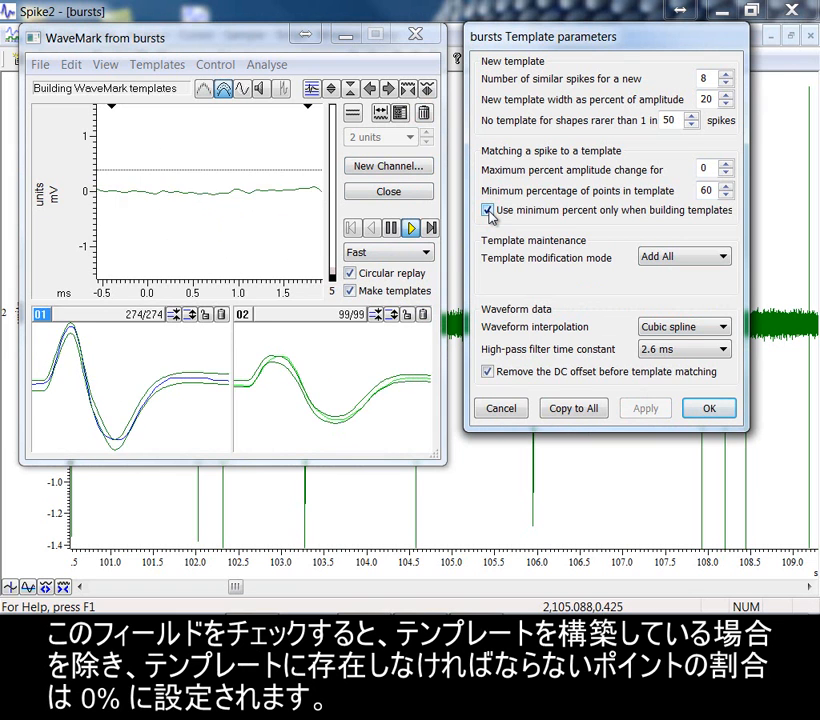
{"action": "left_click", "coordinate": [393, 228]}
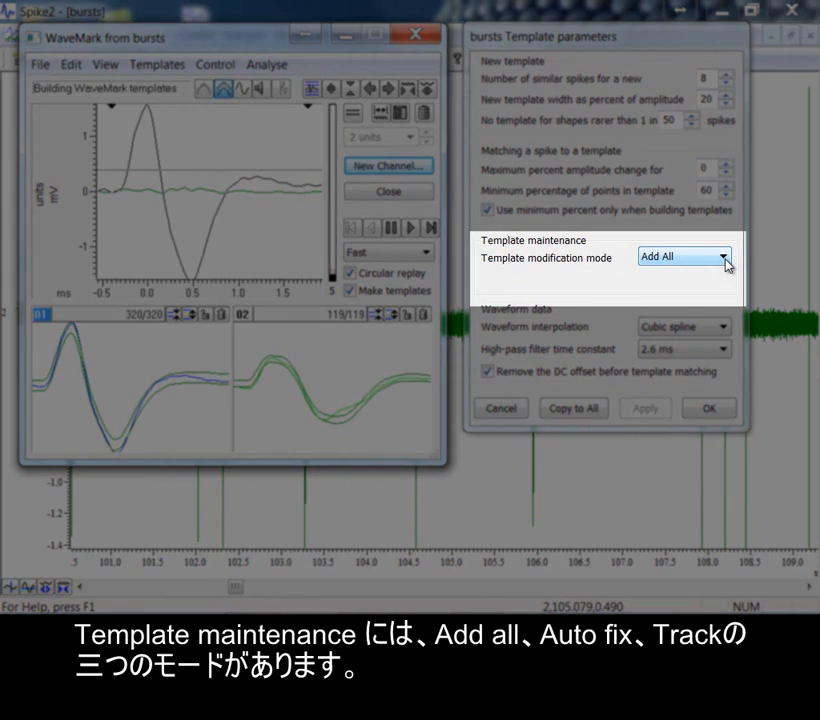
Try the Auto Fix and Track template modification modes, and return the mode to Add All.
{"action": "left_click", "coordinate": [724, 258]}
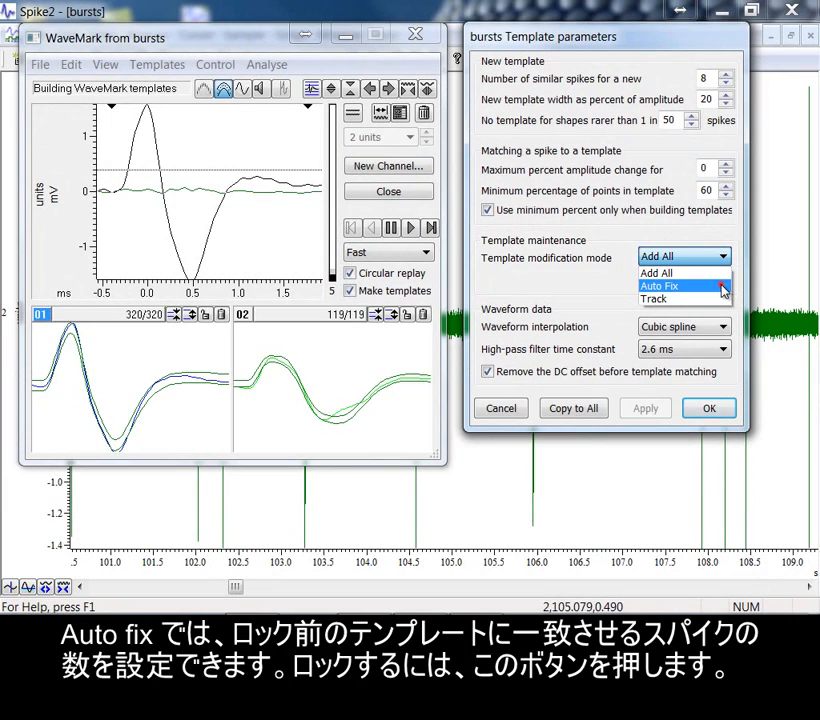
{"action": "left_click", "coordinate": [722, 287]}
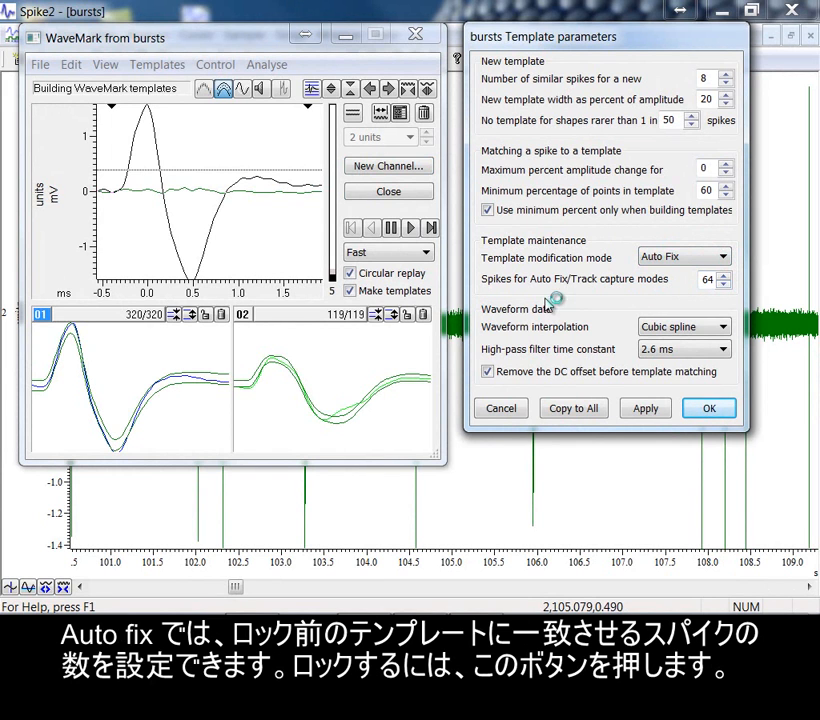
{"action": "left_click", "coordinate": [408, 318]}
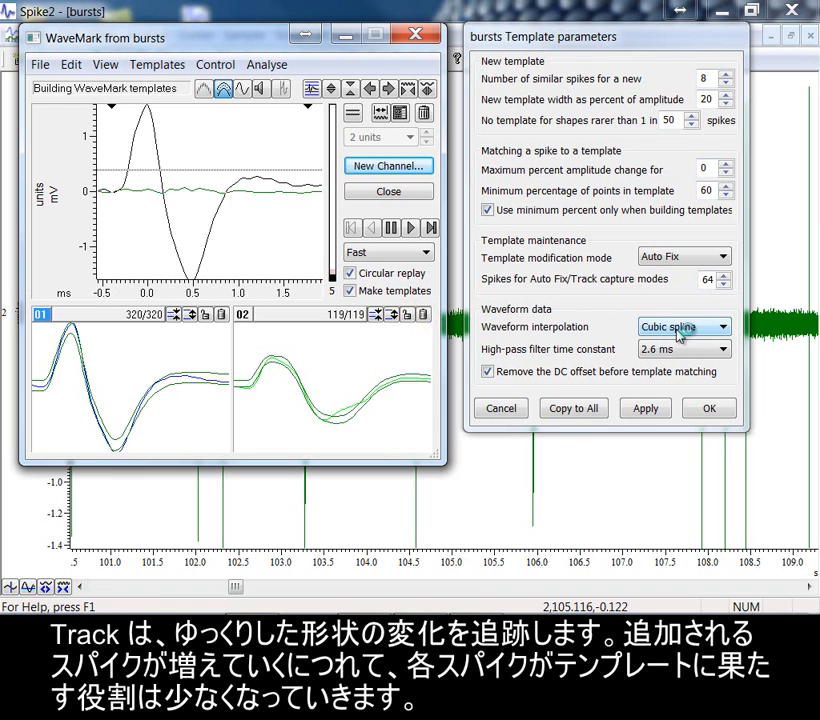
{"action": "left_click", "coordinate": [707, 258]}
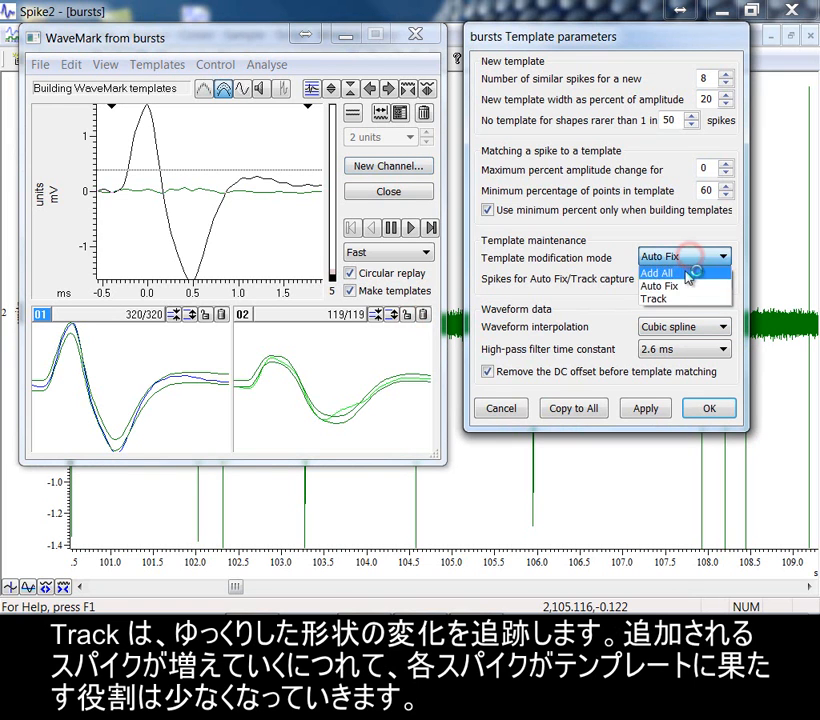
{"action": "left_click", "coordinate": [681, 299]}
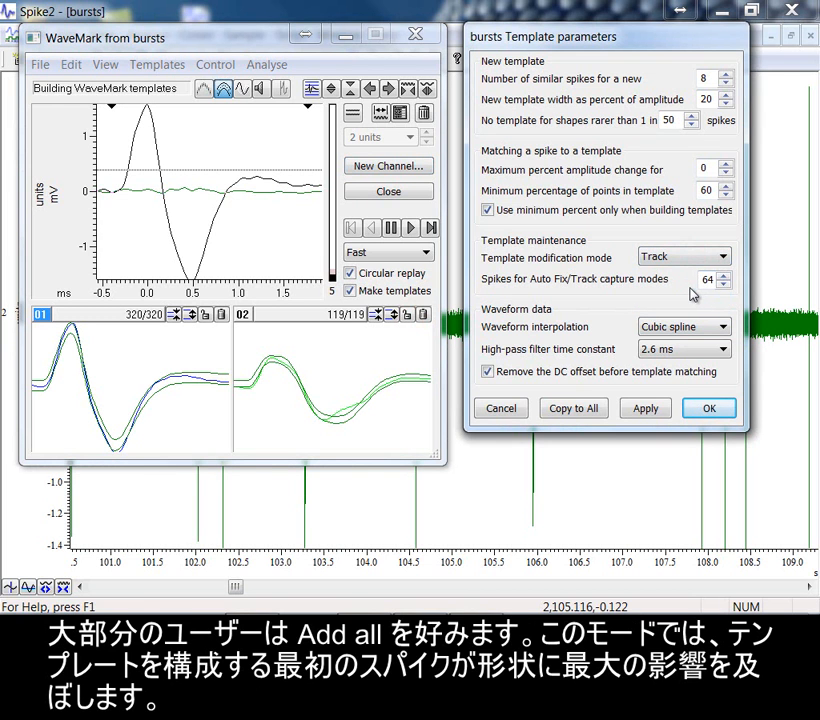
{"action": "left_click", "coordinate": [674, 259]}
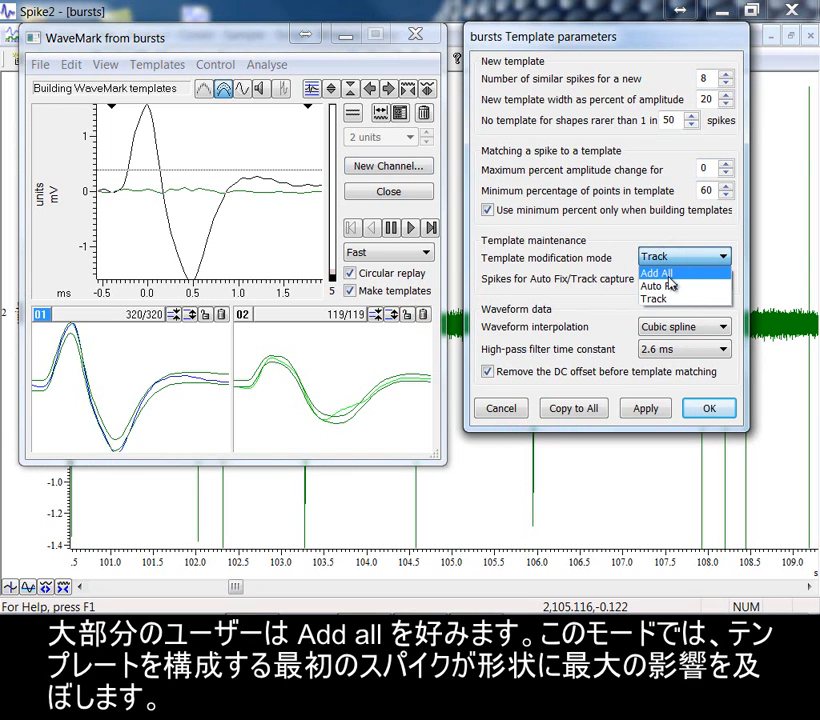
{"action": "left_click", "coordinate": [668, 274]}
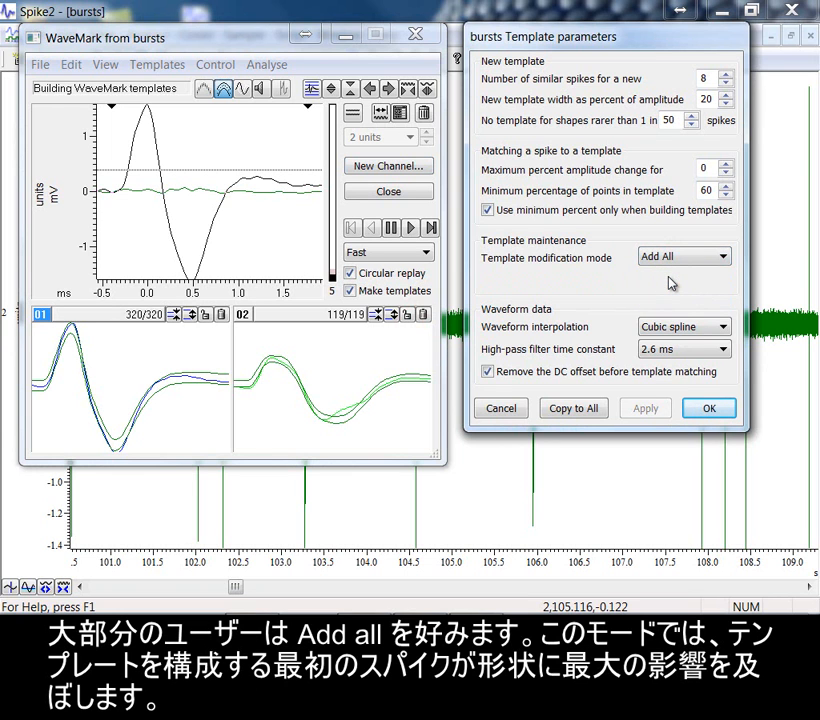
Clear all templates and replay the data until a new first template forms, ending with the replay paused.
{"action": "left_click", "coordinate": [425, 113]}
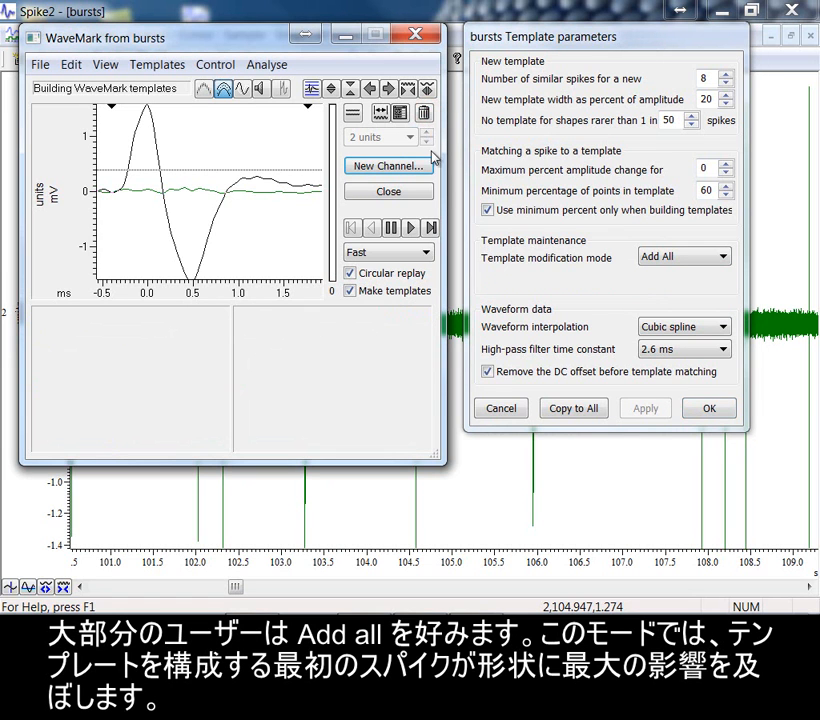
{"action": "left_click", "coordinate": [412, 230]}
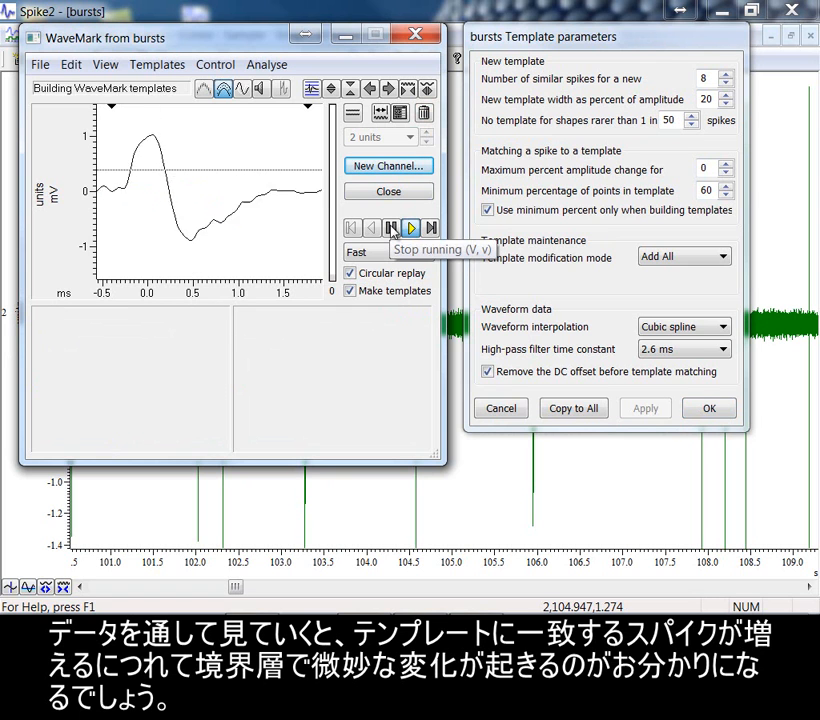
{"action": "left_click", "coordinate": [392, 228]}
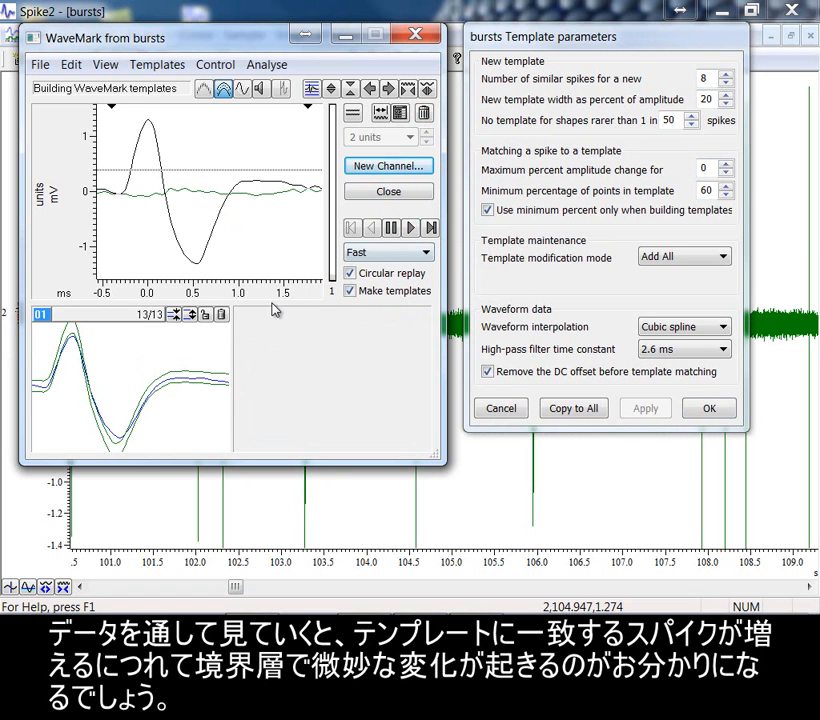
Enlarge the display of template 01 and advance spike by spike to examine how its boundaries adapt.
{"action": "double_click", "coordinate": [205, 344]}
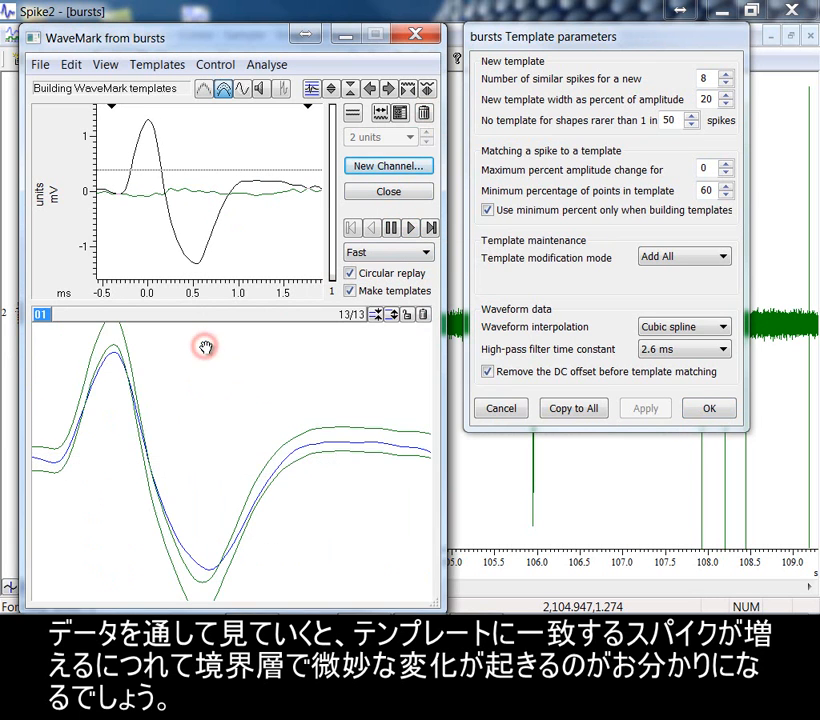
{"action": "left_click", "coordinate": [429, 229]}
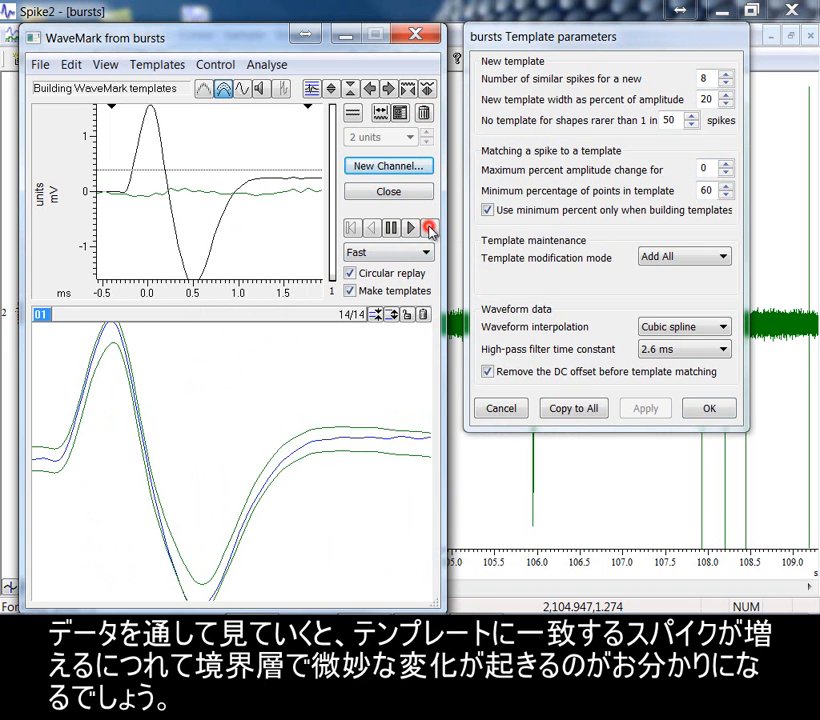
{"action": "left_click", "coordinate": [429, 229]}
{"action": "left_click", "coordinate": [429, 229]}
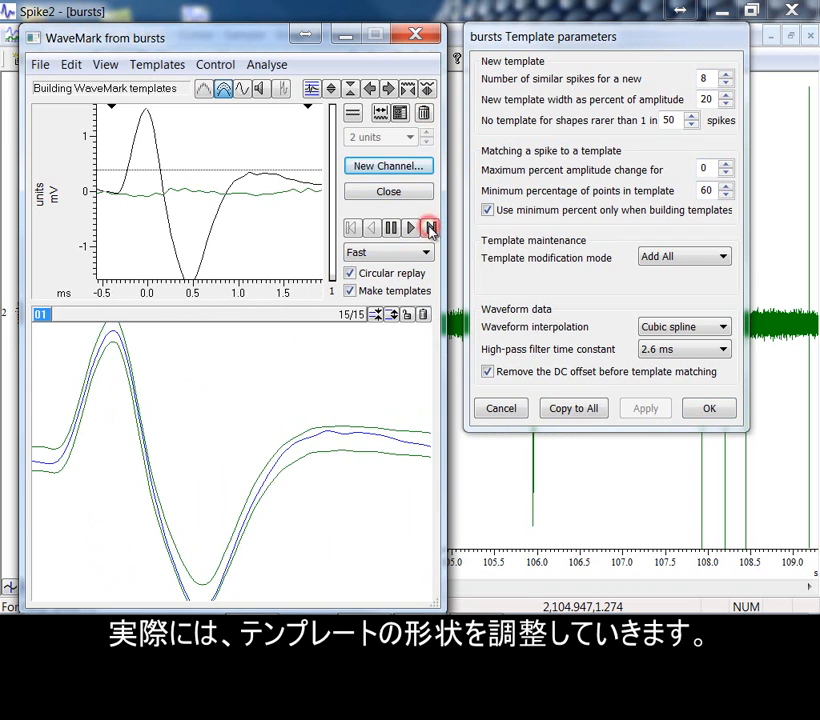
{"action": "left_click", "coordinate": [429, 229]}
{"action": "left_click", "coordinate": [429, 229]}
{"action": "left_click", "coordinate": [429, 229]}
{"action": "left_click", "coordinate": [429, 229]}
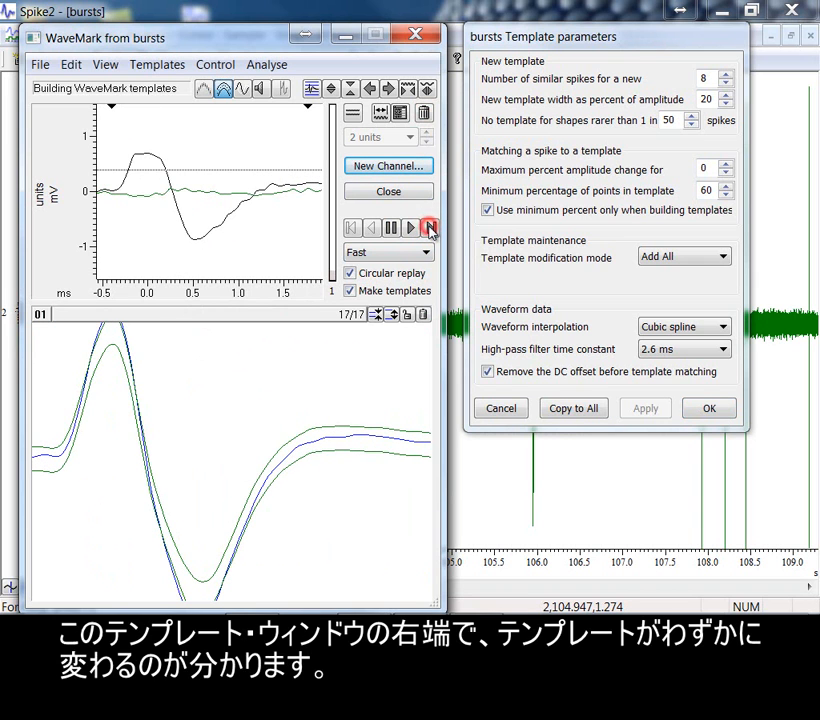
{"action": "left_click", "coordinate": [429, 229]}
{"action": "left_click", "coordinate": [429, 229]}
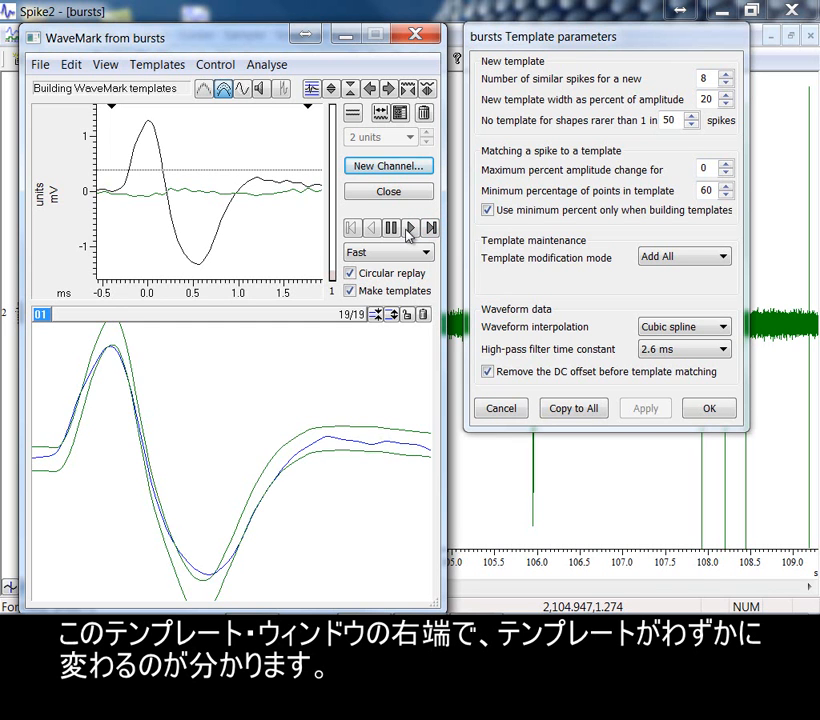
Resume the replay and delete the displayed template individually, followed by clearing all templates at once.
{"action": "left_click", "coordinate": [410, 228]}
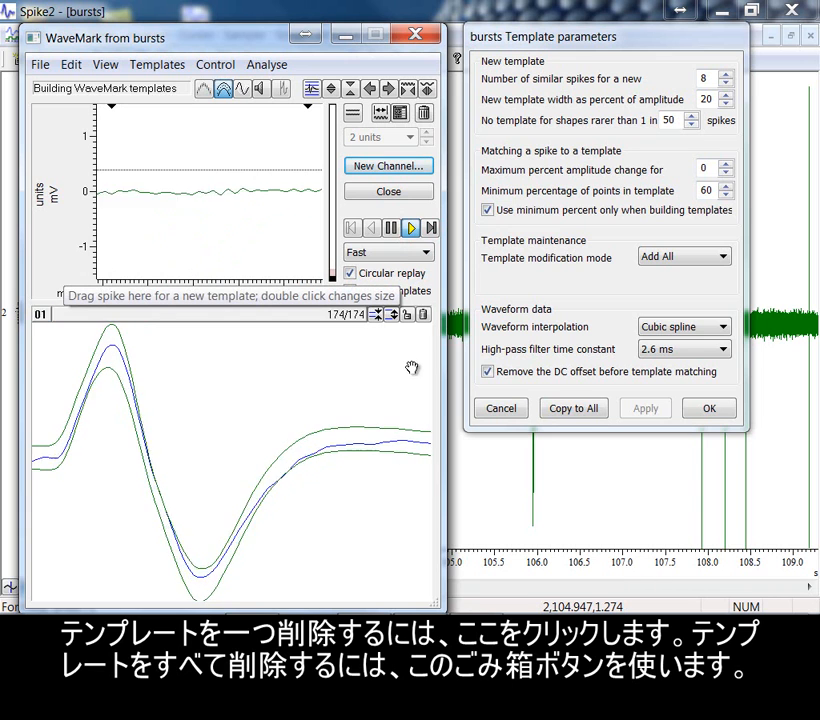
{"action": "left_click", "coordinate": [423, 314]}
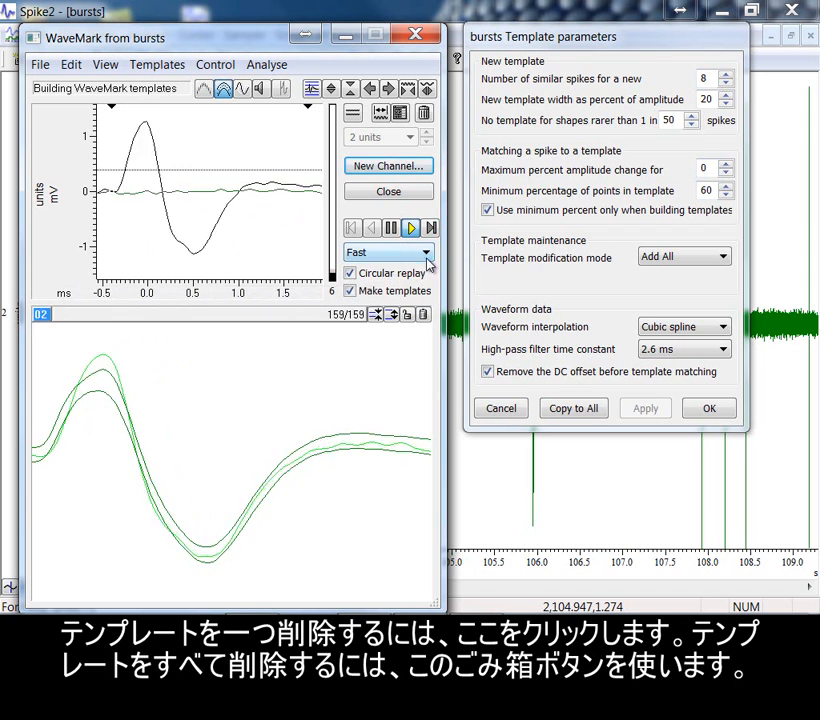
{"action": "left_click", "coordinate": [425, 115]}
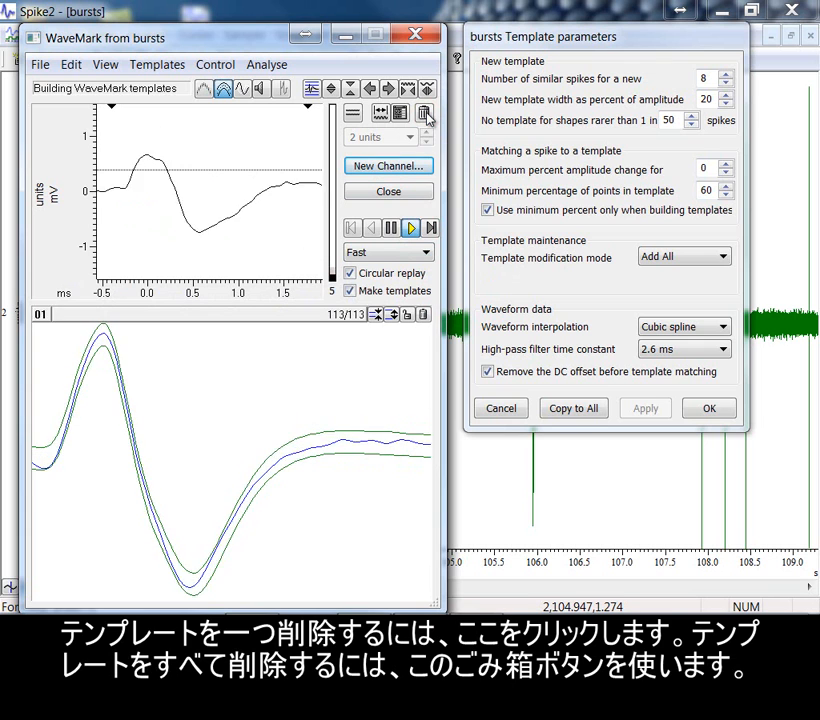
Apply the Track template modification mode with 10 spikes for the capture modes, and clear the existing templates.
{"action": "left_click", "coordinate": [659, 261]}
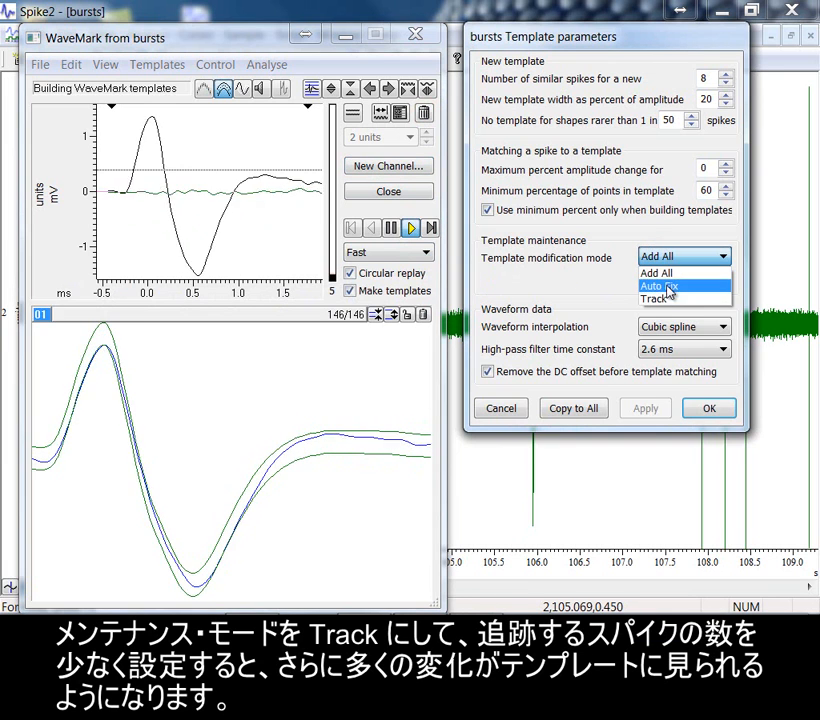
{"action": "left_click", "coordinate": [668, 300]}
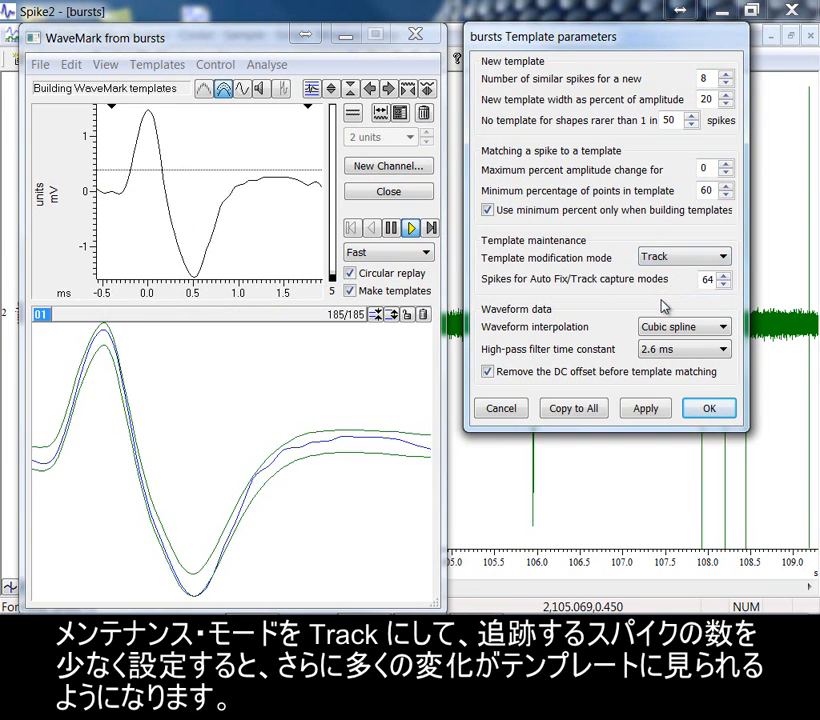
{"action": "left_click_drag", "start_coordinate": [704, 280], "coordinate": [722, 280]}
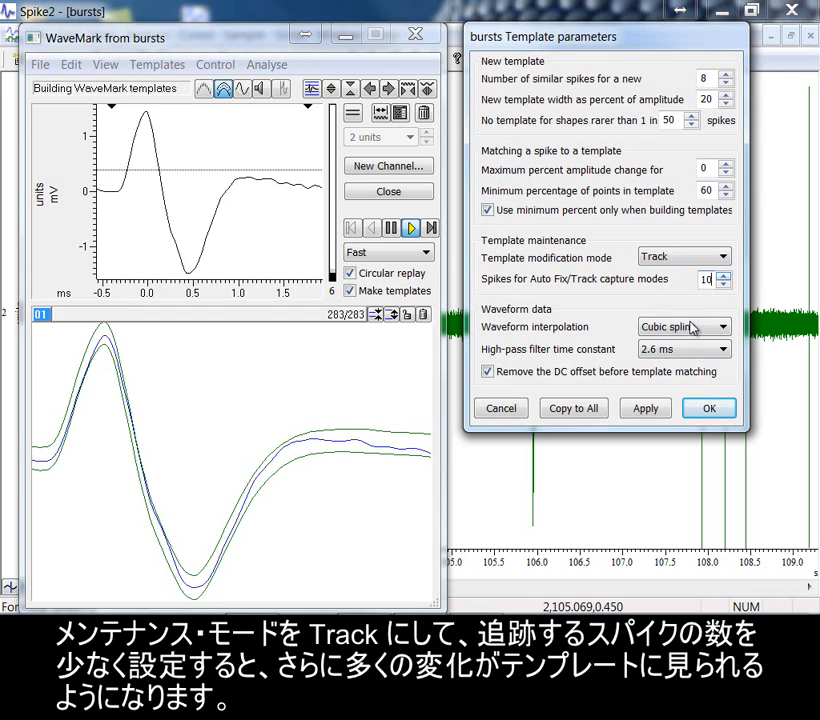
{"action": "left_click", "coordinate": [646, 409]}
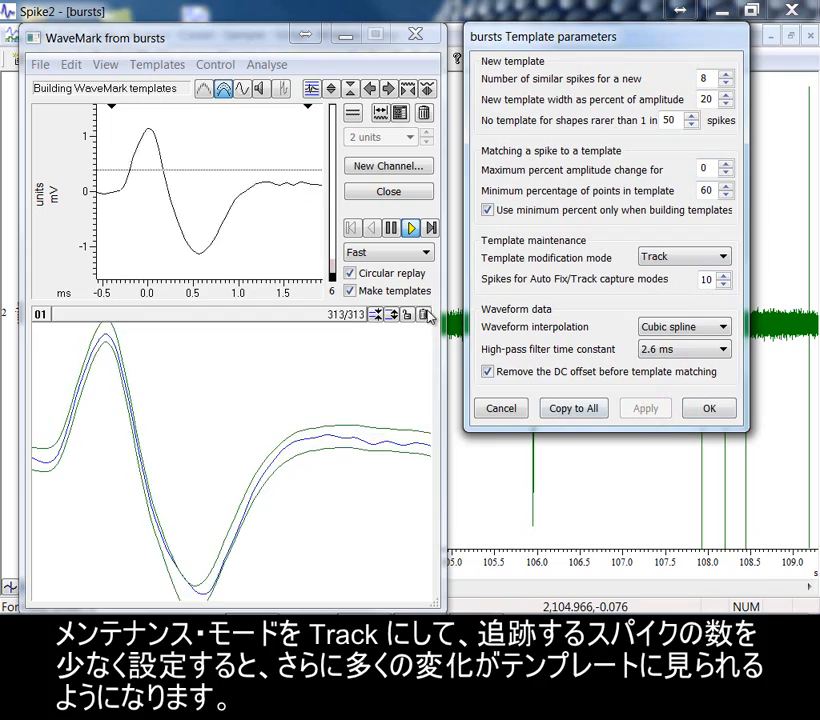
{"action": "left_click", "coordinate": [425, 315]}
{"action": "left_click", "coordinate": [424, 113]}
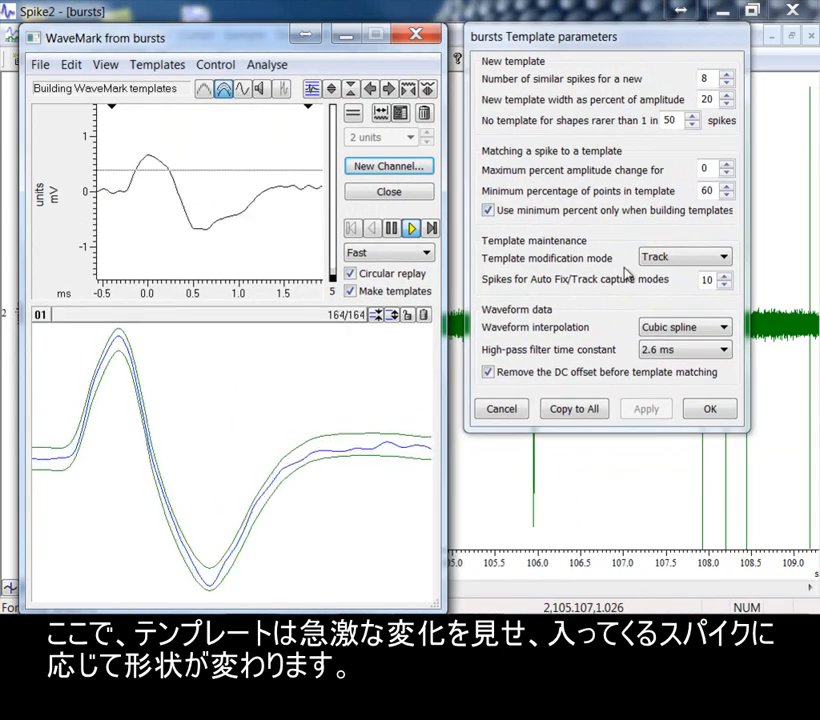
Set the template modification mode back to Add All and clear all templates.
{"action": "left_click", "coordinate": [673, 258]}
{"action": "left_click", "coordinate": [655, 271]}
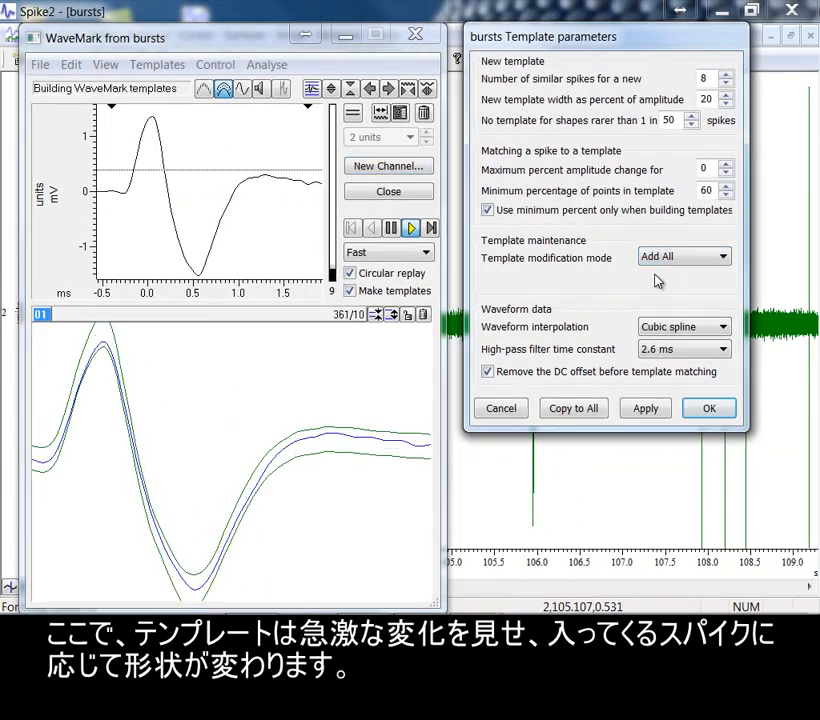
{"action": "left_click", "coordinate": [424, 113]}
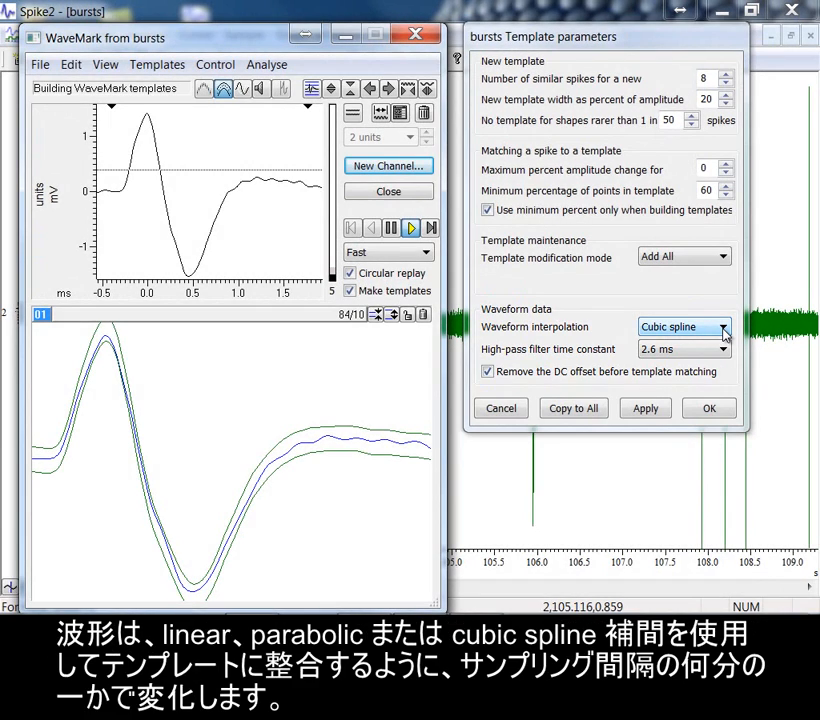
Keep Cubic spline interpolation and DC offset removal before template matching, and apply and close the template parameters.
{"action": "left_click", "coordinate": [724, 330]}
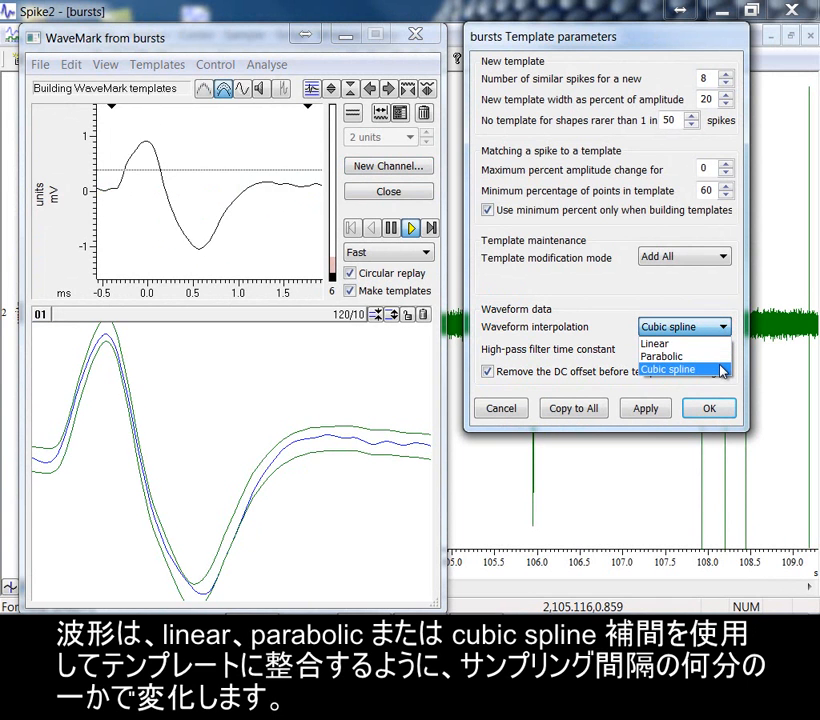
{"action": "left_click", "coordinate": [721, 369]}
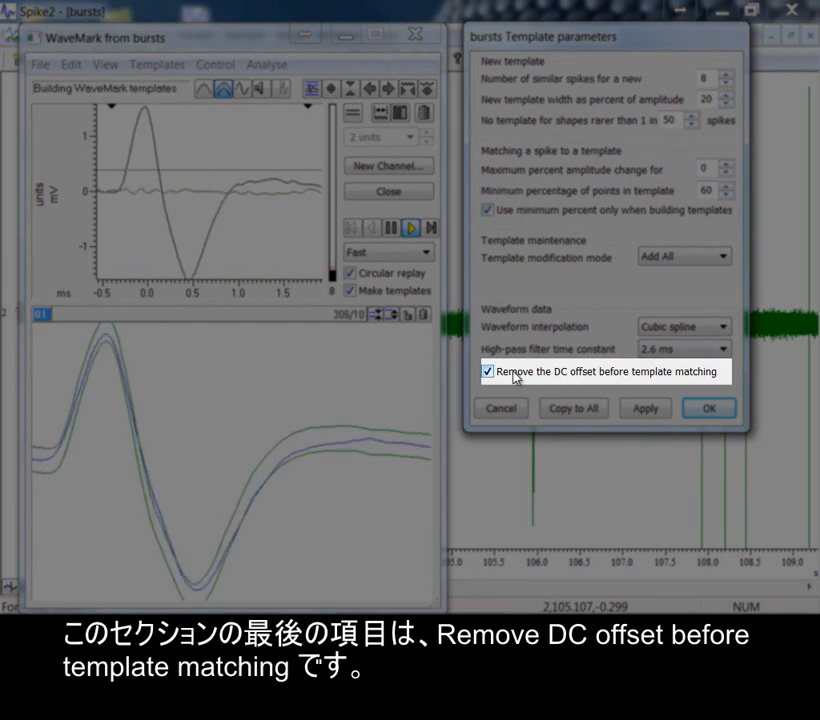
{"action": "left_click", "coordinate": [510, 375]}
{"action": "left_click", "coordinate": [489, 372]}
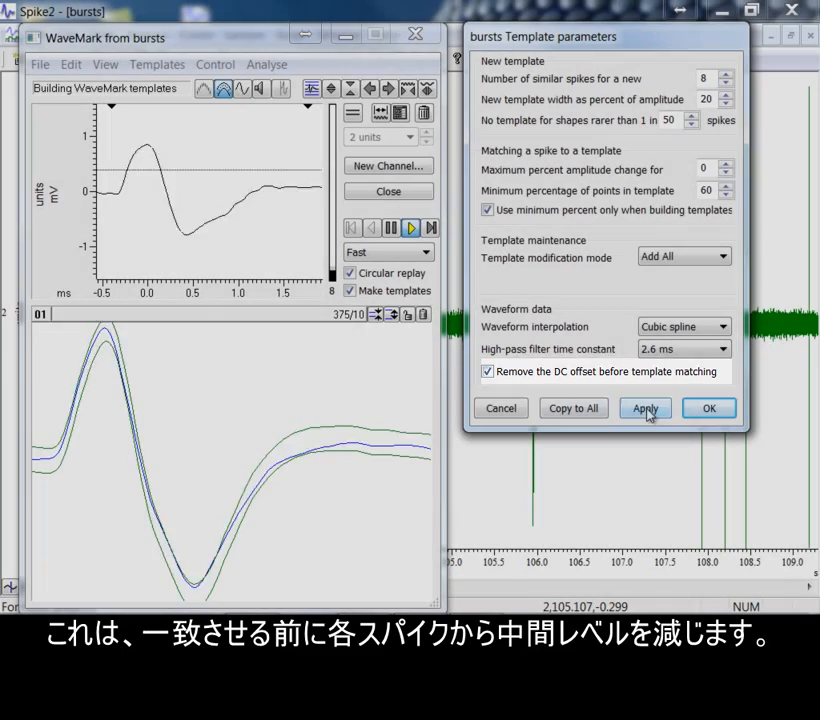
{"action": "left_click", "coordinate": [646, 409]}
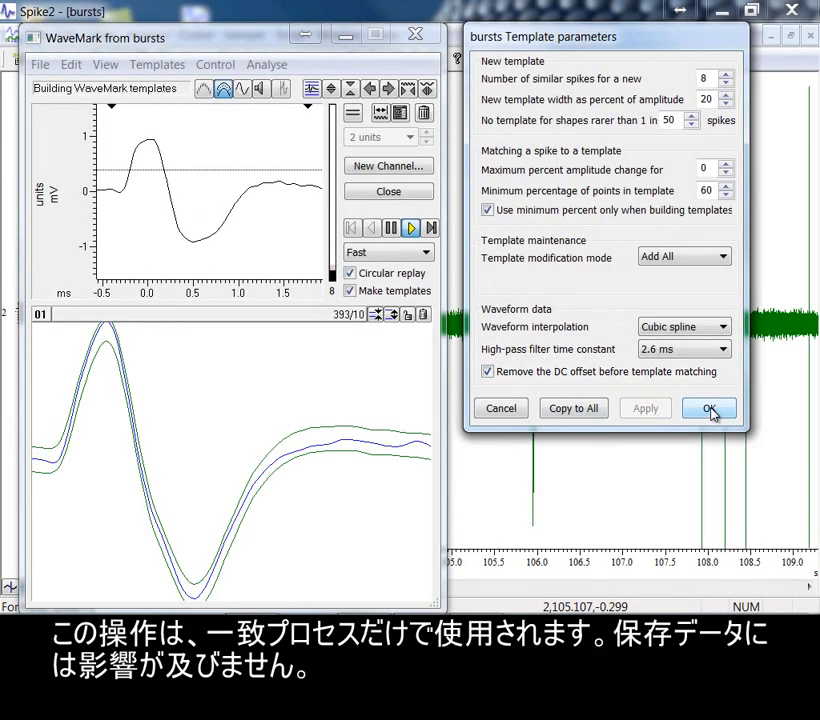
{"action": "left_click", "coordinate": [710, 410]}
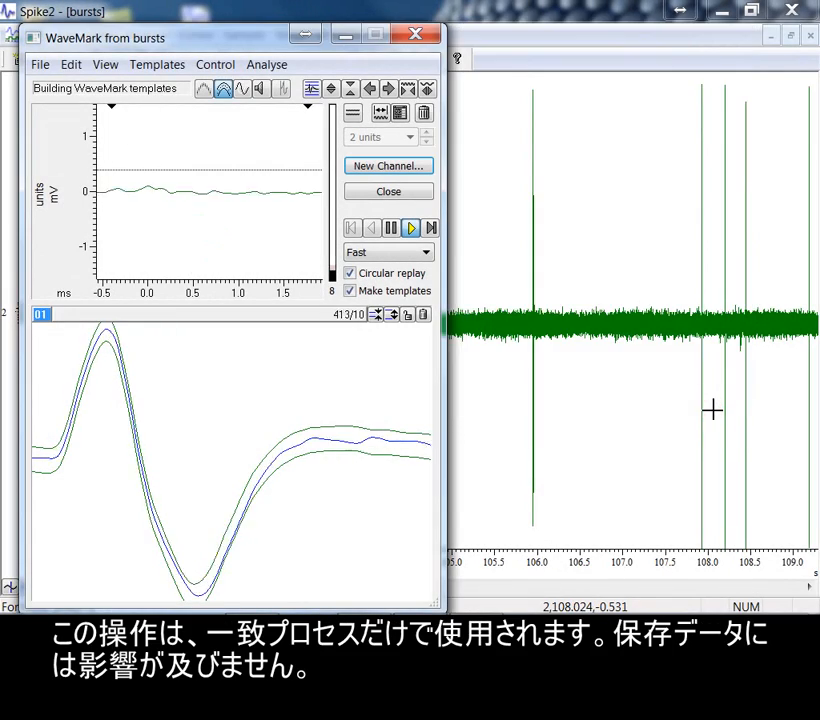
Stop the replay and close the WaveMark window of the bursts recording.
{"action": "left_click", "coordinate": [392, 230]}
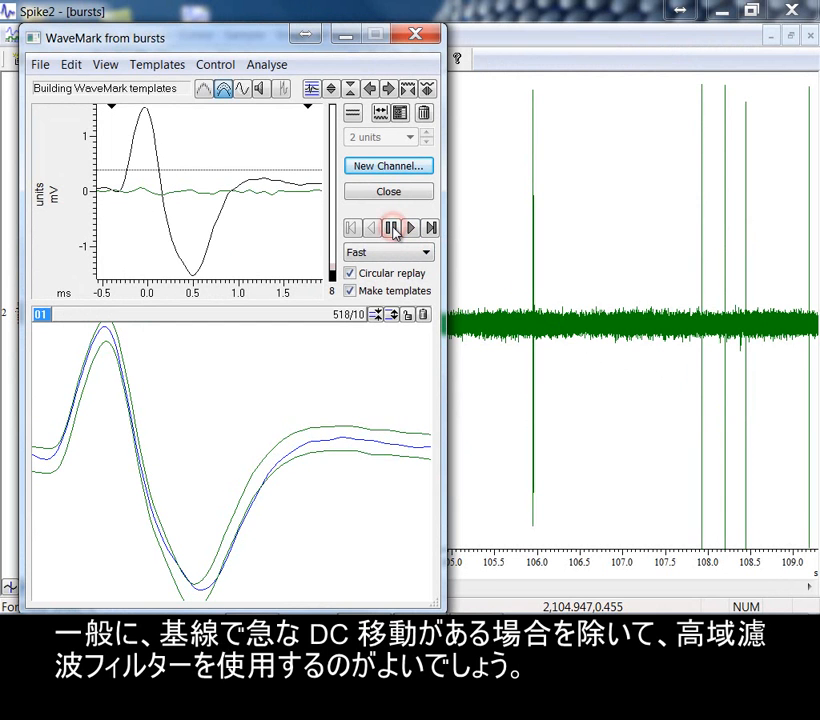
{"action": "left_click", "coordinate": [414, 36]}
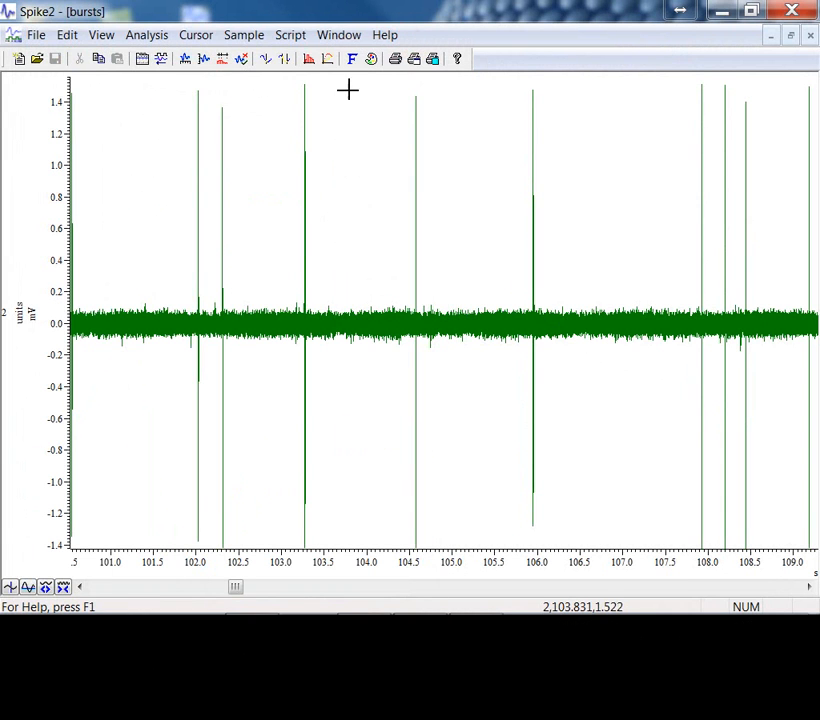
Examine the spike burst at about 100.54 s in the recording on an expanded time axis.
{"action": "left_click", "coordinate": [46, 587]}
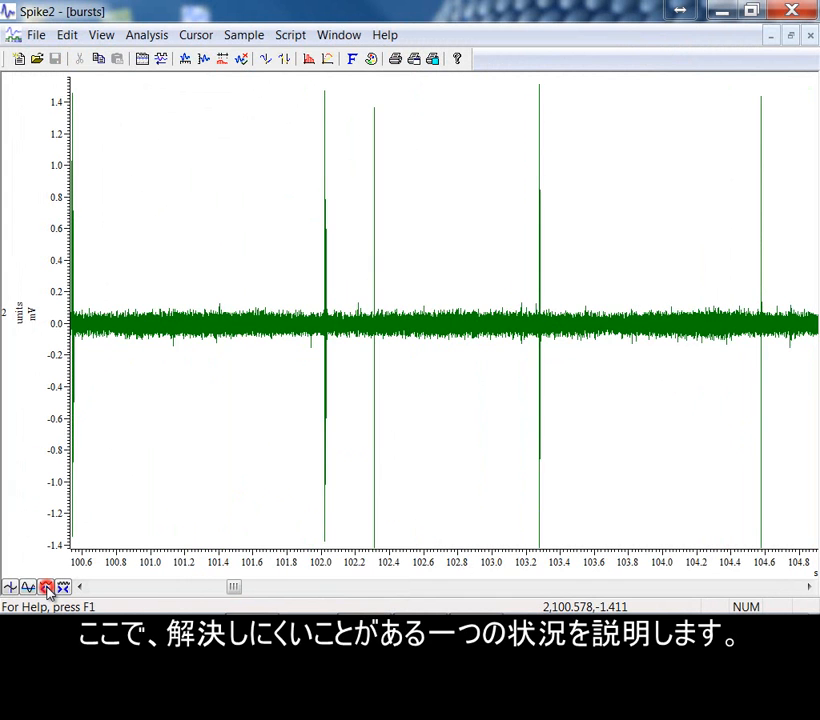
{"action": "left_click", "coordinate": [46, 587]}
{"action": "left_click", "coordinate": [46, 587]}
{"action": "left_click", "coordinate": [46, 587]}
{"action": "left_click", "coordinate": [46, 587]}
{"action": "left_click", "coordinate": [46, 587]}
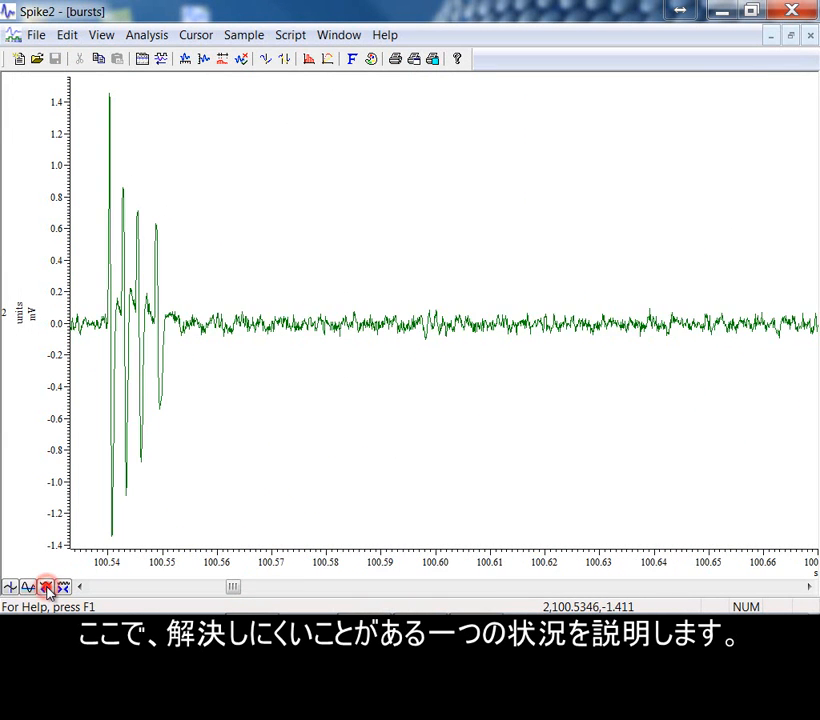
{"action": "left_click", "coordinate": [46, 587]}
{"action": "left_click", "coordinate": [46, 587]}
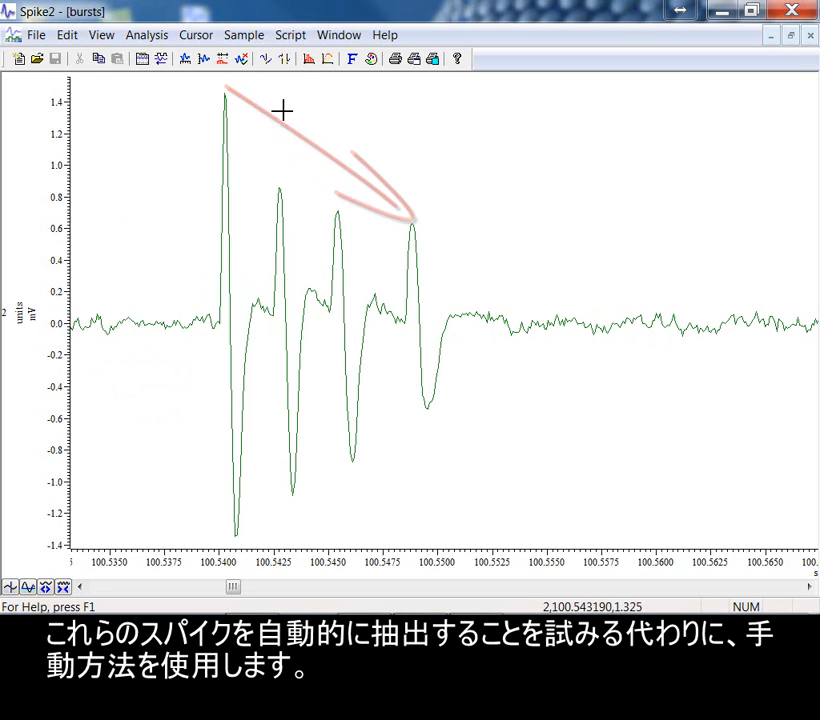
Open a new WaveMark window for the bursts recording, enlarge it to show the template slots, and place it clear of the first spikes.
{"action": "left_click", "coordinate": [145, 36]}
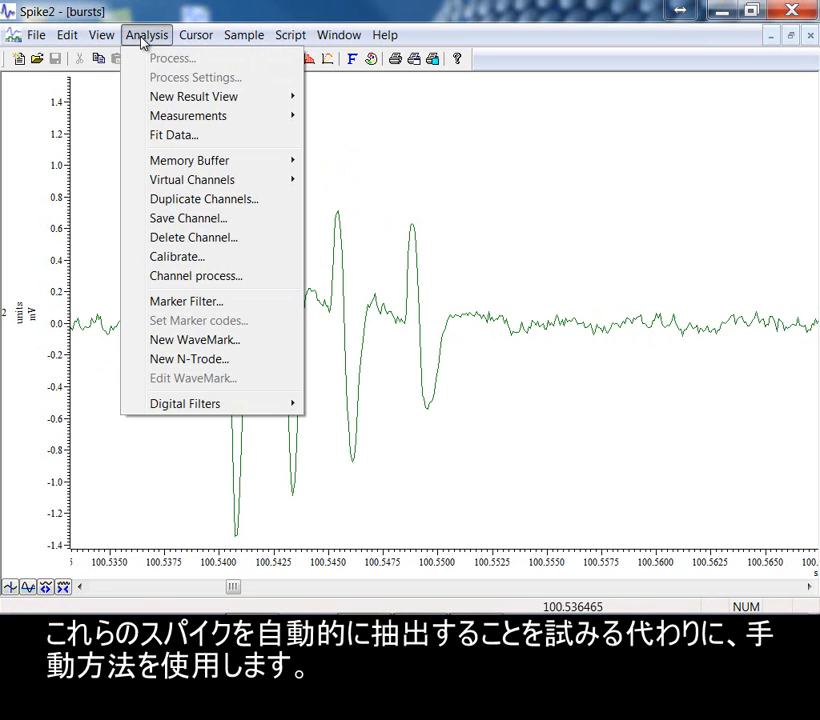
{"action": "left_click", "coordinate": [171, 339]}
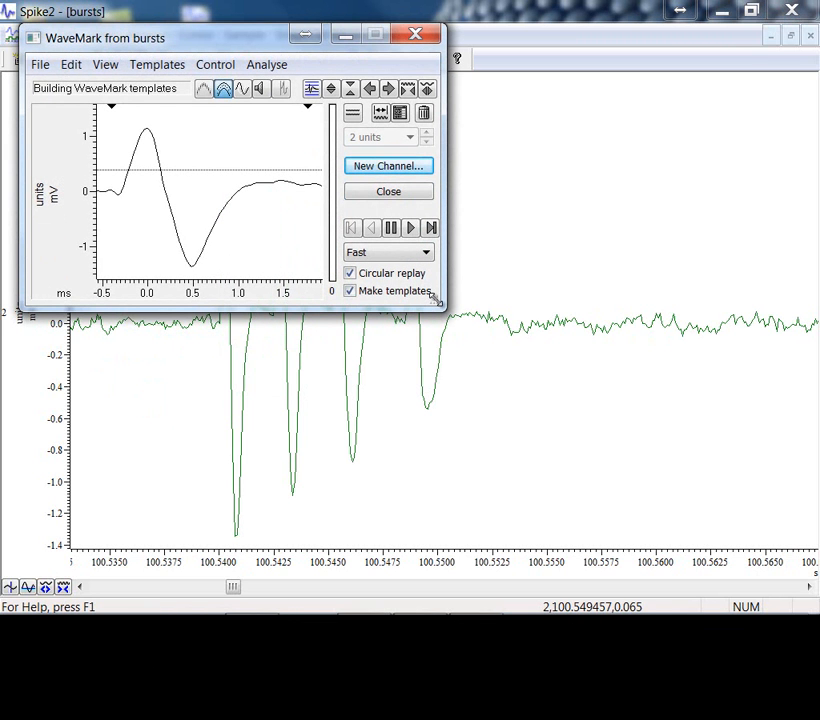
{"action": "left_click_drag", "start_coordinate": [436, 300], "coordinate": [448, 432]}
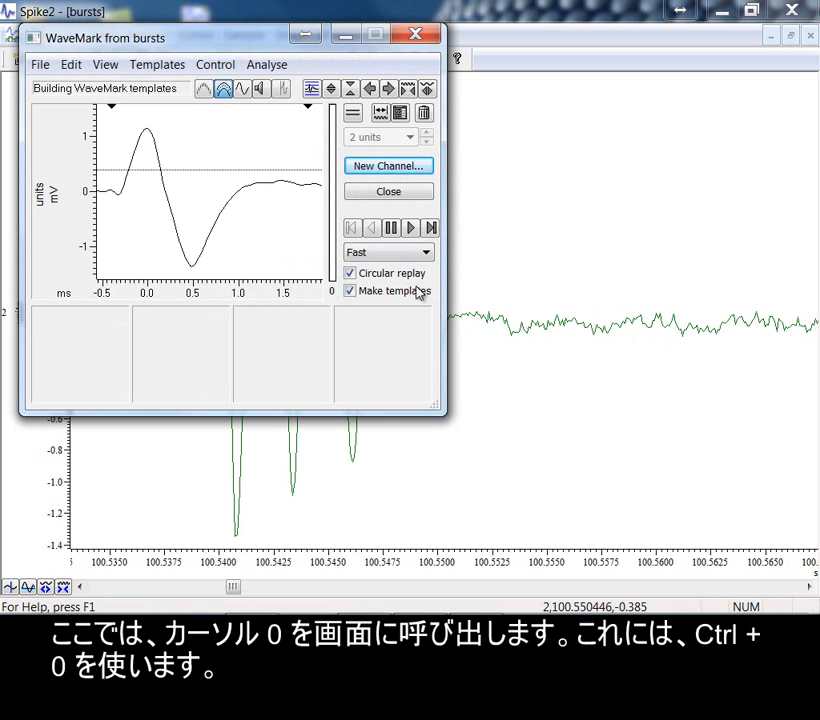
{"action": "left_click_drag", "start_coordinate": [250, 42], "coordinate": [599, 89]}
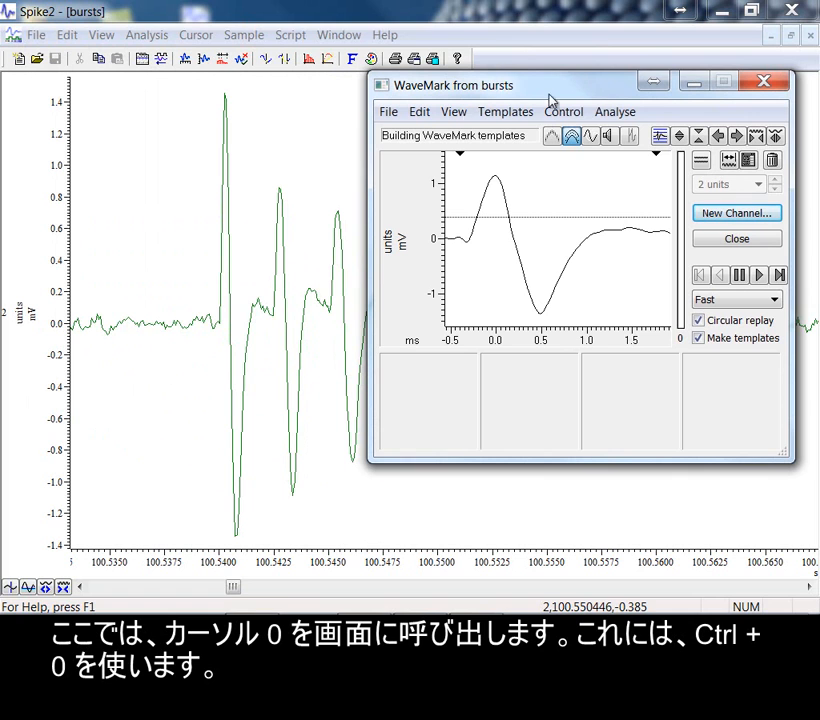
Show cursor 0 in the recording, move it to the burst's first and largest spike, and create a template from that spike.
{"action": "left_click", "coordinate": [206, 107]}
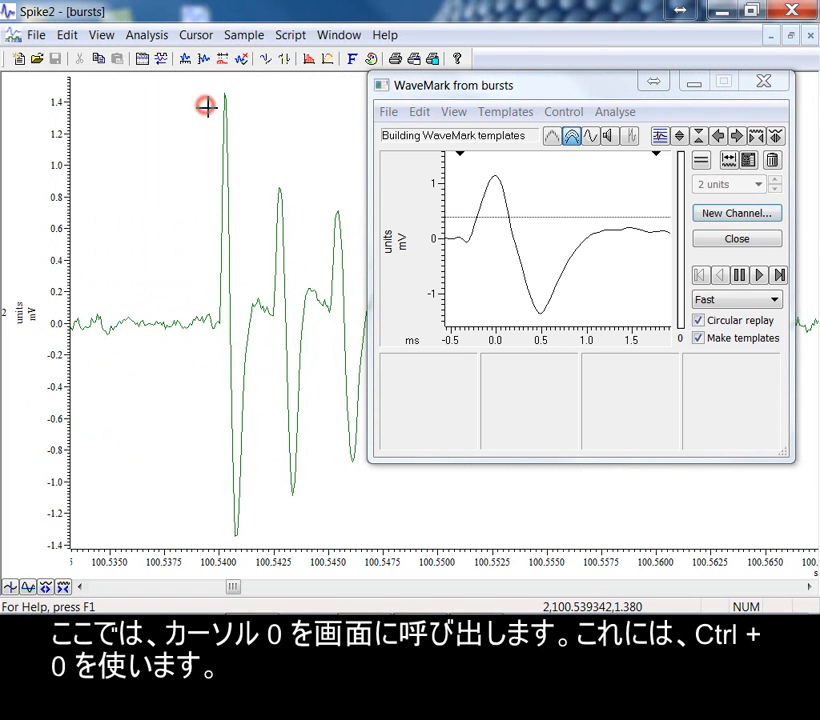
{"action": "key", "text": "ctrl+0"}
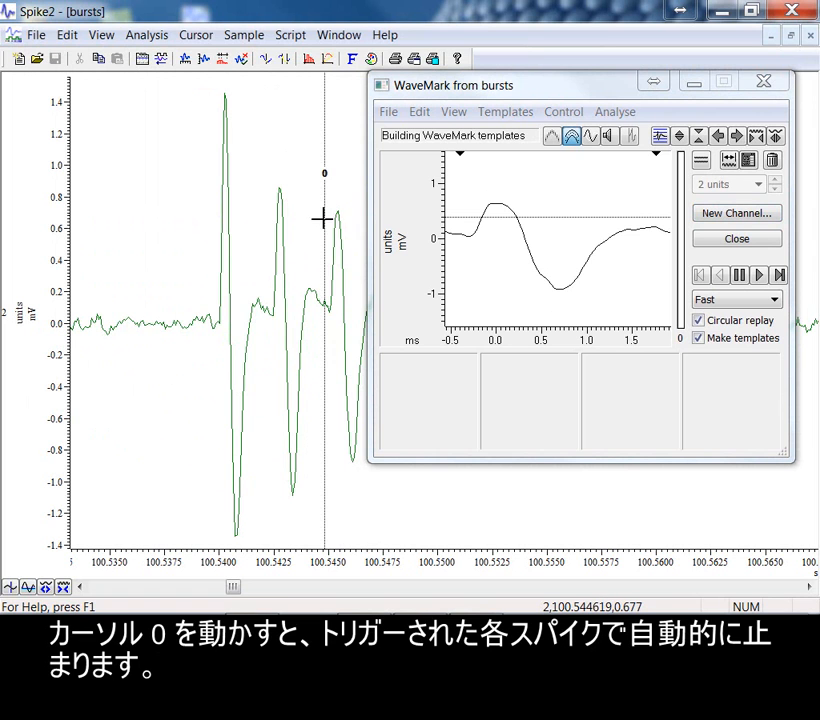
{"action": "left_click_drag", "start_coordinate": [325, 219], "coordinate": [214, 250]}
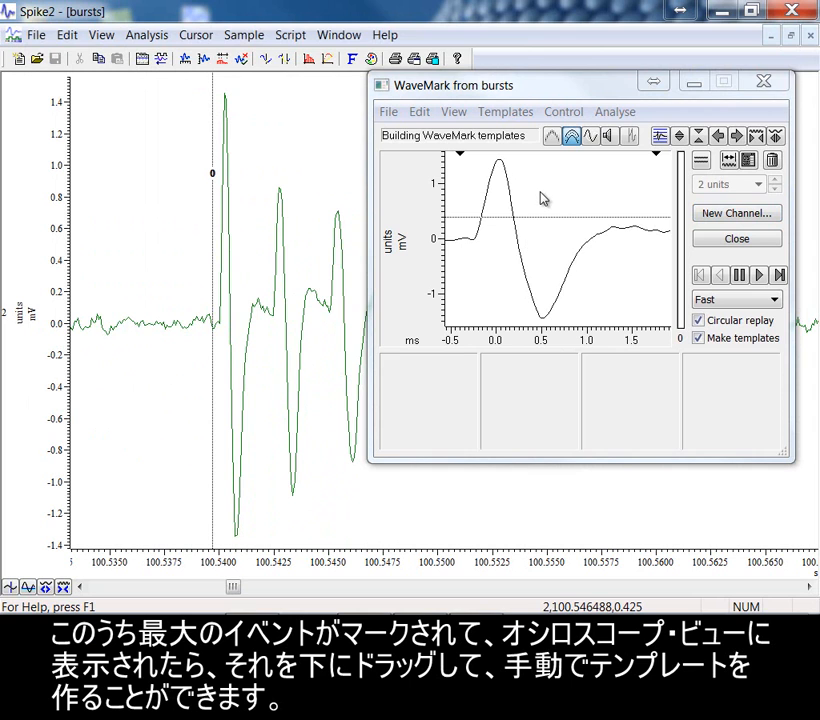
{"action": "left_click_drag", "start_coordinate": [541, 197], "coordinate": [427, 390]}
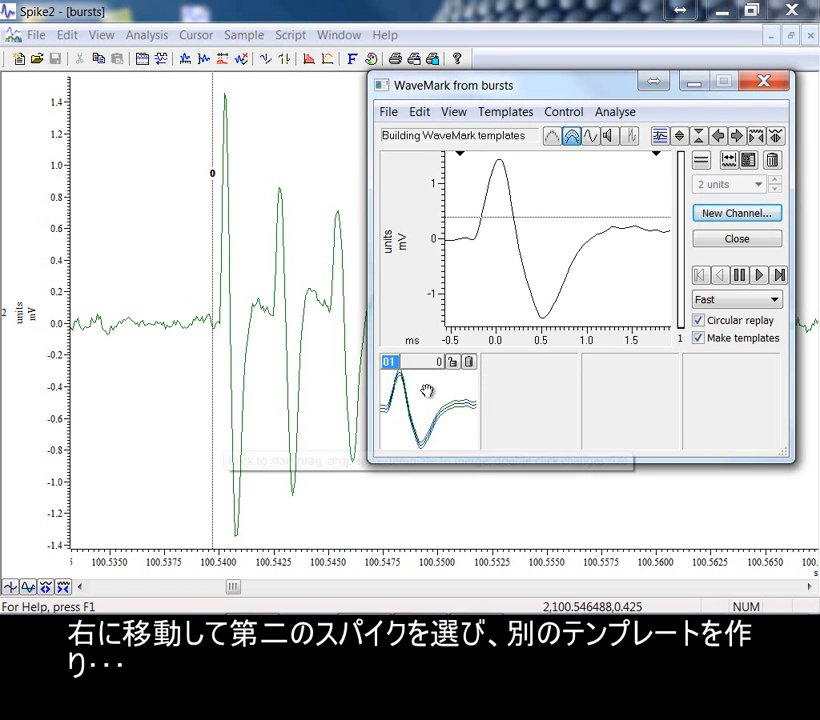
Create two more templates manually, one from the burst's second spike and one from its last spike.
{"action": "left_click", "coordinate": [212, 265]}
{"action": "left_click_drag", "start_coordinate": [212, 265], "coordinate": [262, 270]}
{"action": "left_click_drag", "start_coordinate": [556, 250], "coordinate": [529, 418]}
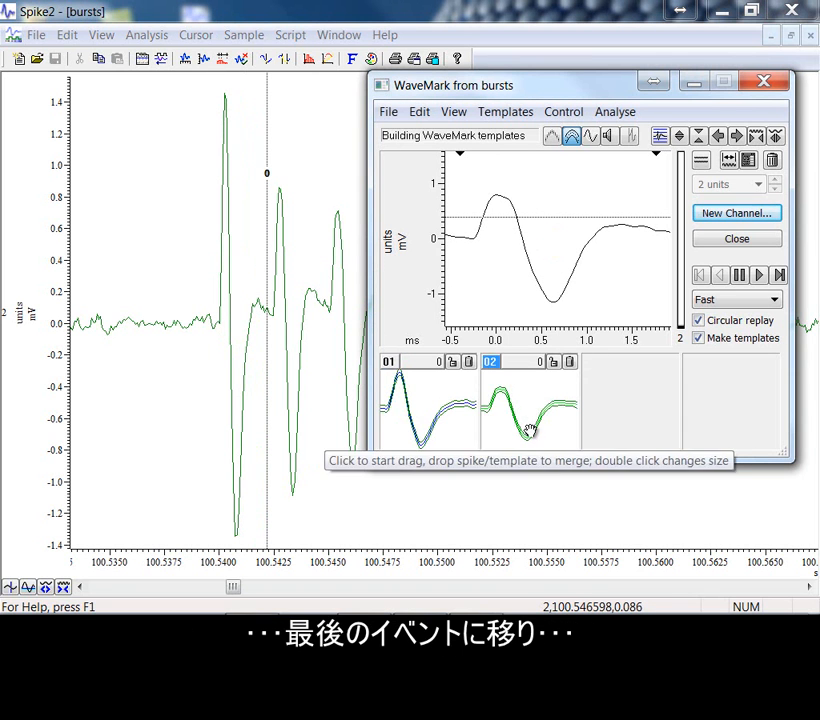
{"action": "left_click_drag", "start_coordinate": [266, 269], "coordinate": [358, 281]}
{"action": "left_click_drag", "start_coordinate": [529, 264], "coordinate": [635, 434]}
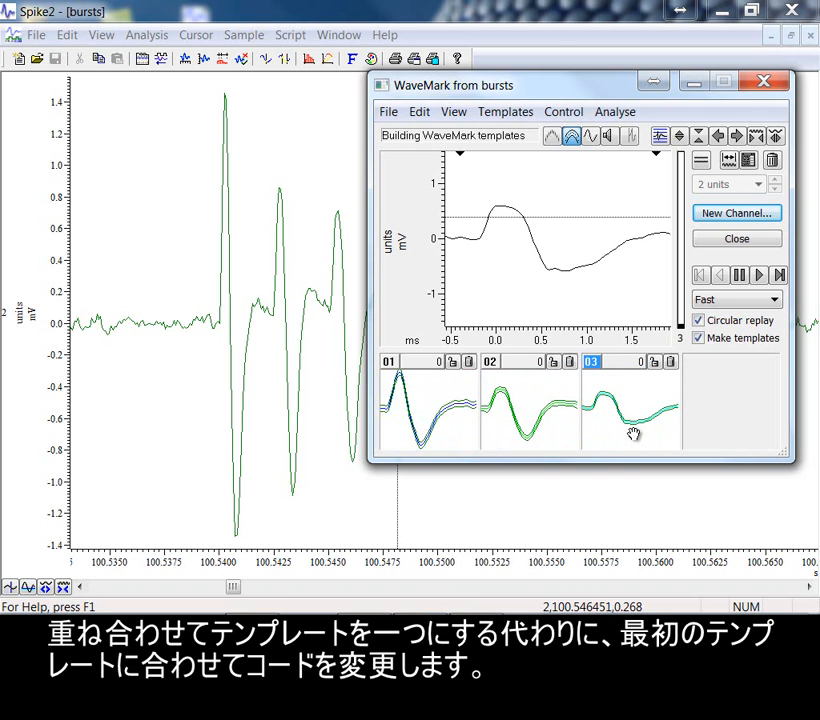
Change the marker codes of the second and third templates to 01.
{"action": "double_click", "coordinate": [491, 363]}
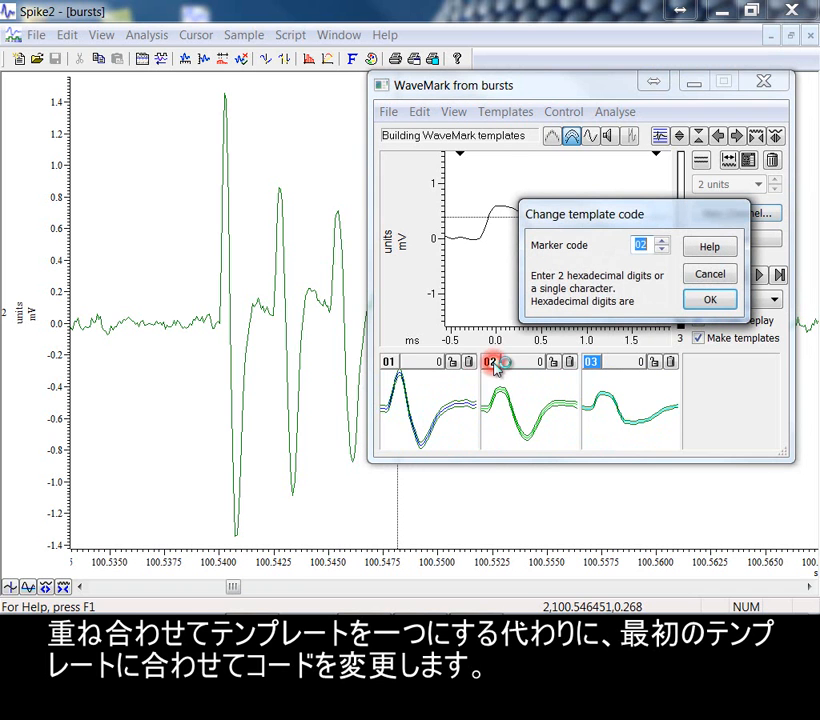
{"action": "left_click", "coordinate": [708, 300]}
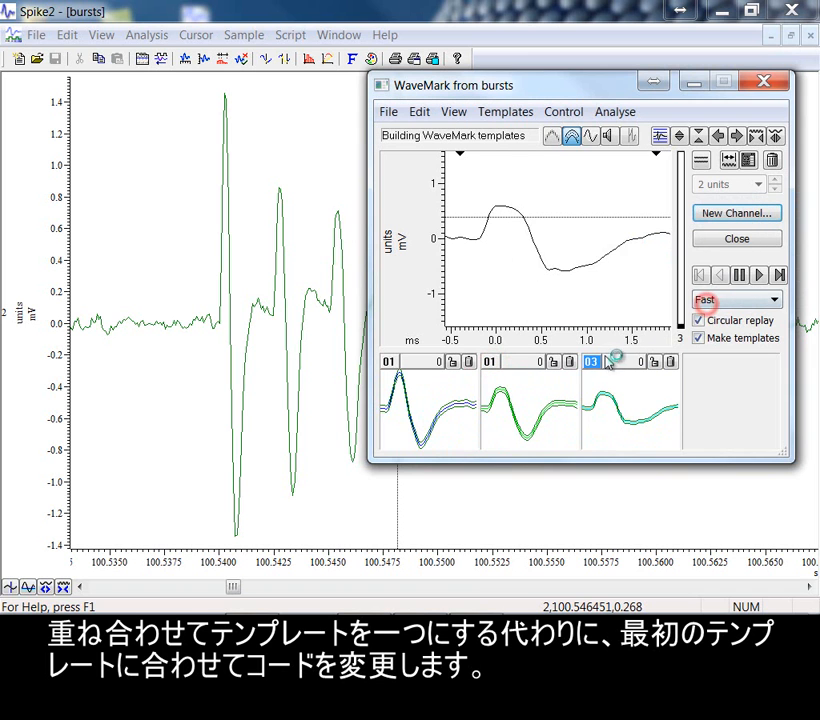
{"action": "double_click", "coordinate": [592, 363]}
{"action": "left_click", "coordinate": [663, 249]}
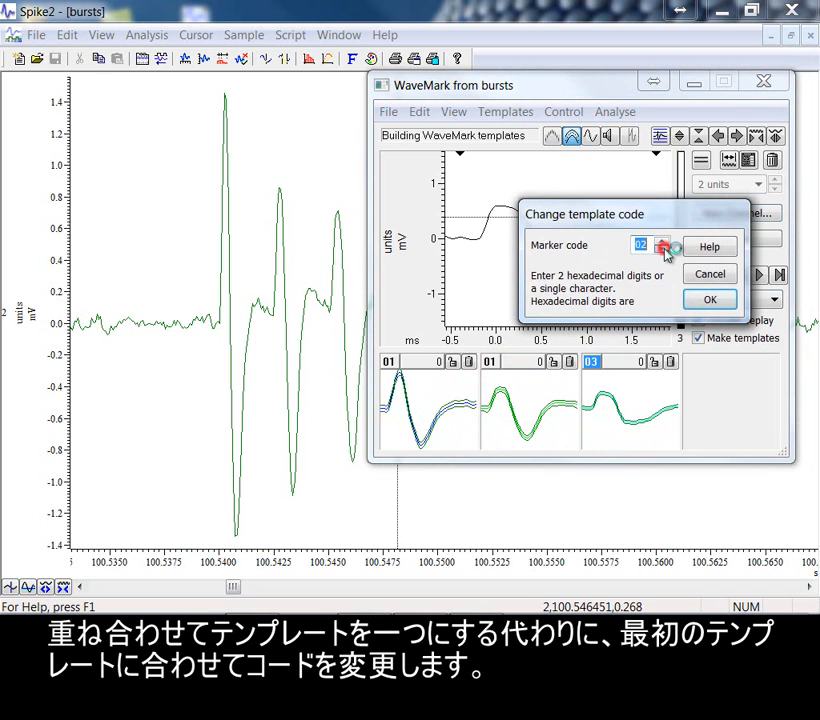
{"action": "left_click", "coordinate": [710, 301]}
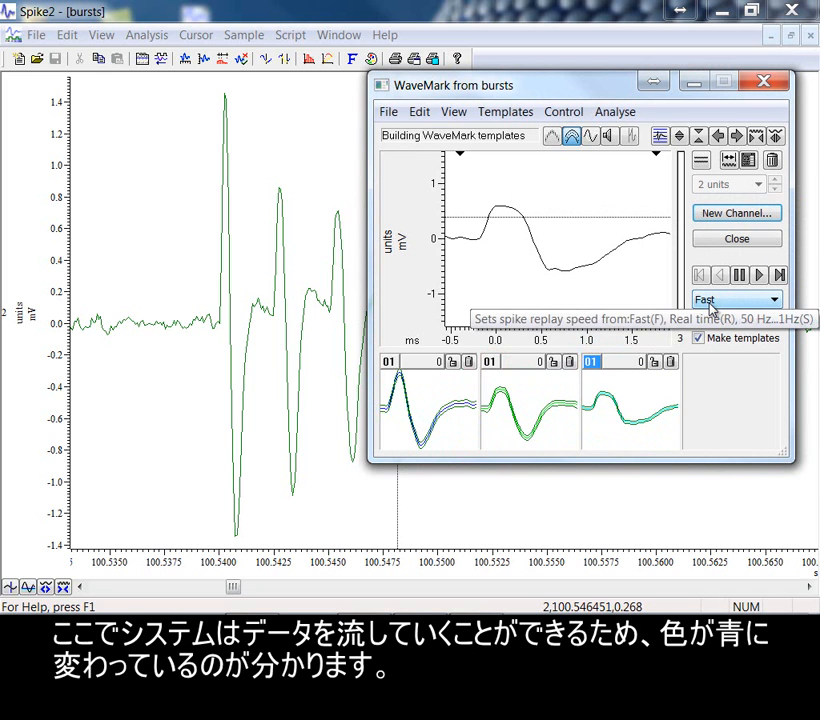
Replay the data through the templates, merge the new template coded 02 into the third template, and pause the replay.
{"action": "left_click", "coordinate": [760, 276]}
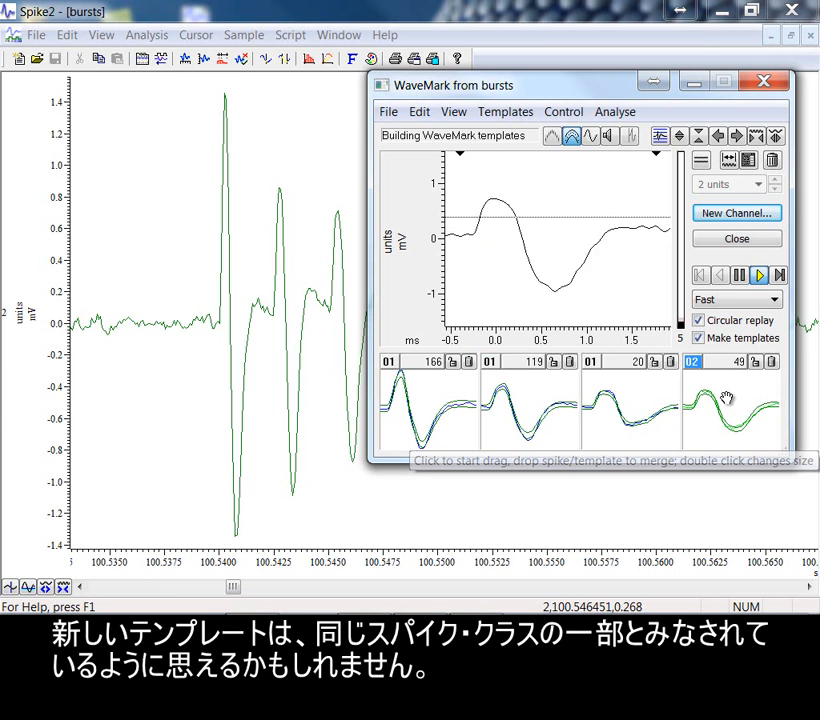
{"action": "left_click_drag", "start_coordinate": [742, 401], "coordinate": [640, 408]}
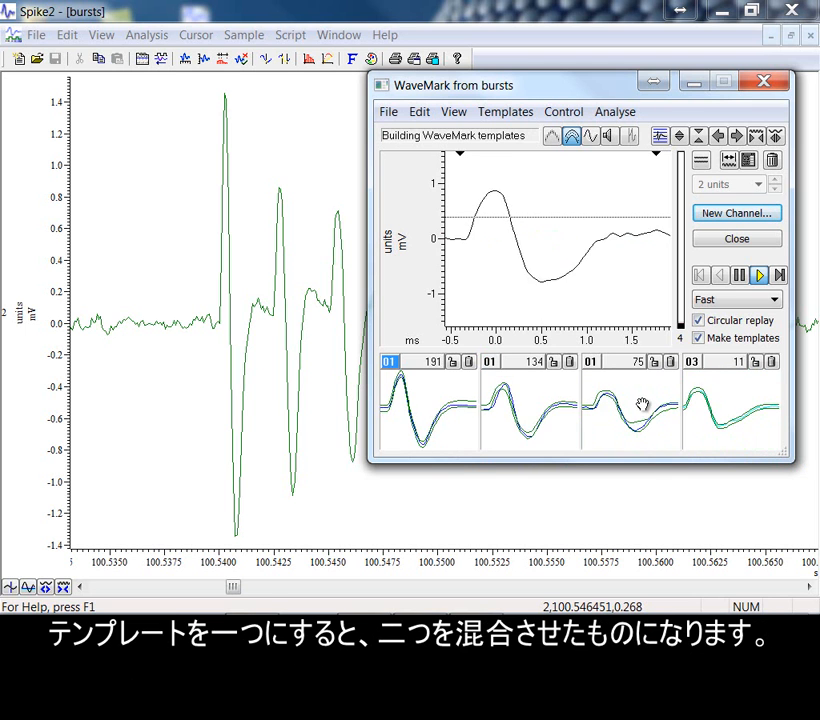
{"action": "left_click", "coordinate": [740, 276]}
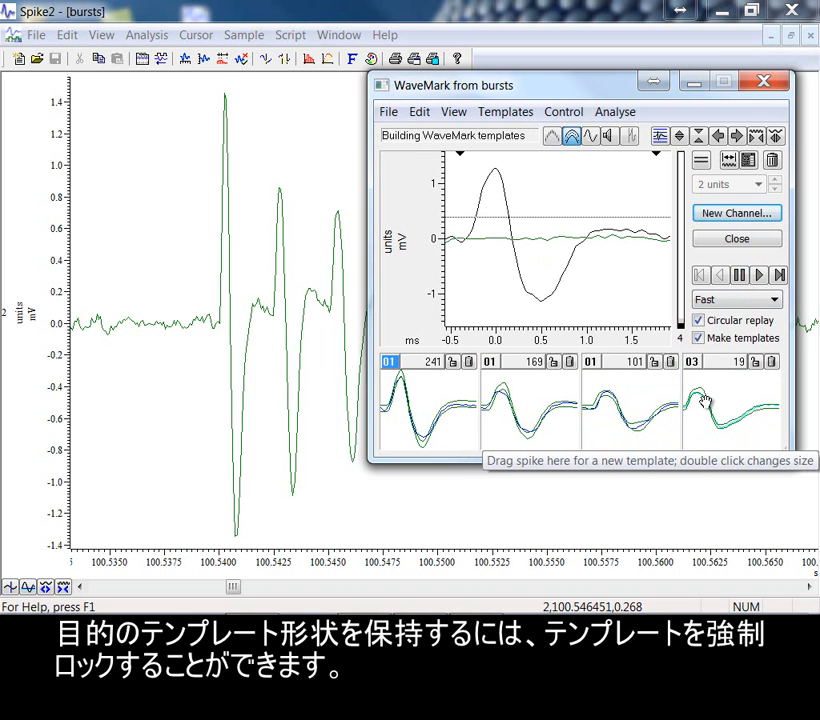
Toggle the third template's shape lock, merge the template coded 03 into it, and stop the replay.
{"action": "left_click", "coordinate": [655, 362]}
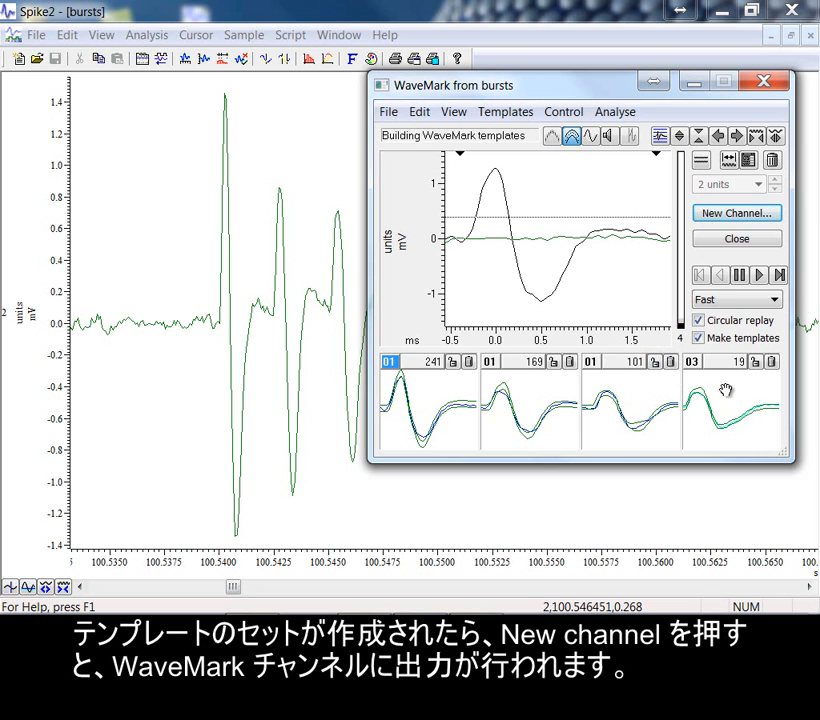
{"action": "left_click_drag", "start_coordinate": [756, 401], "coordinate": [661, 404]}
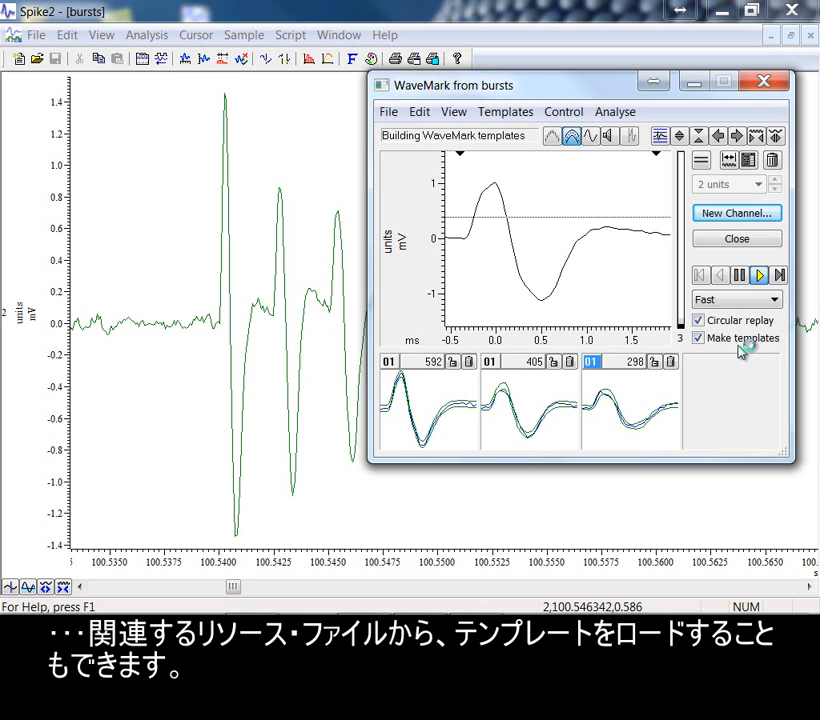
{"action": "left_click", "coordinate": [741, 276]}
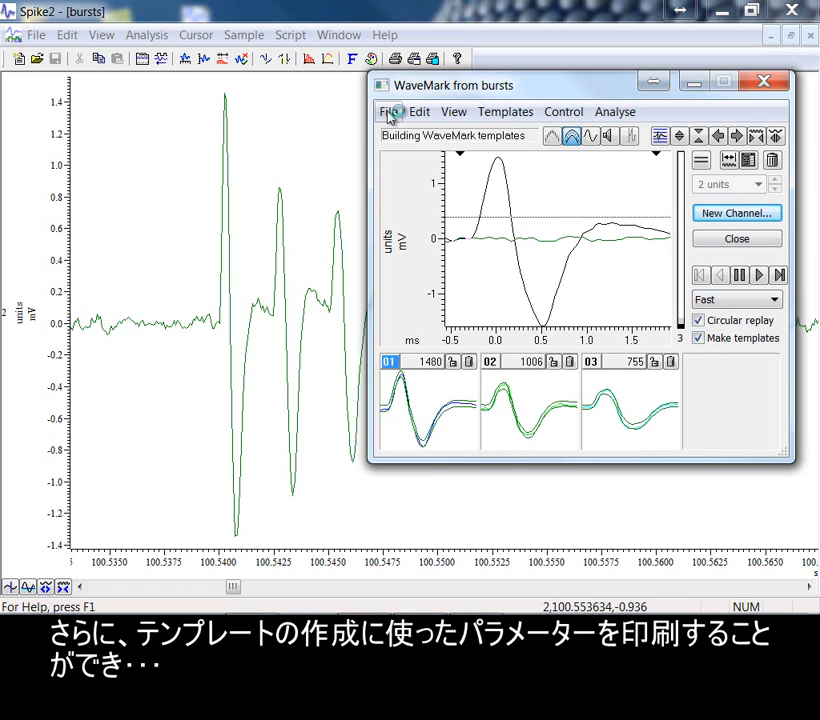
Print the templates with setup parameters and overdrawn outlines, matched by shape, to the Microsoft XPS Document Writer.
{"action": "left_click", "coordinate": [389, 113]}
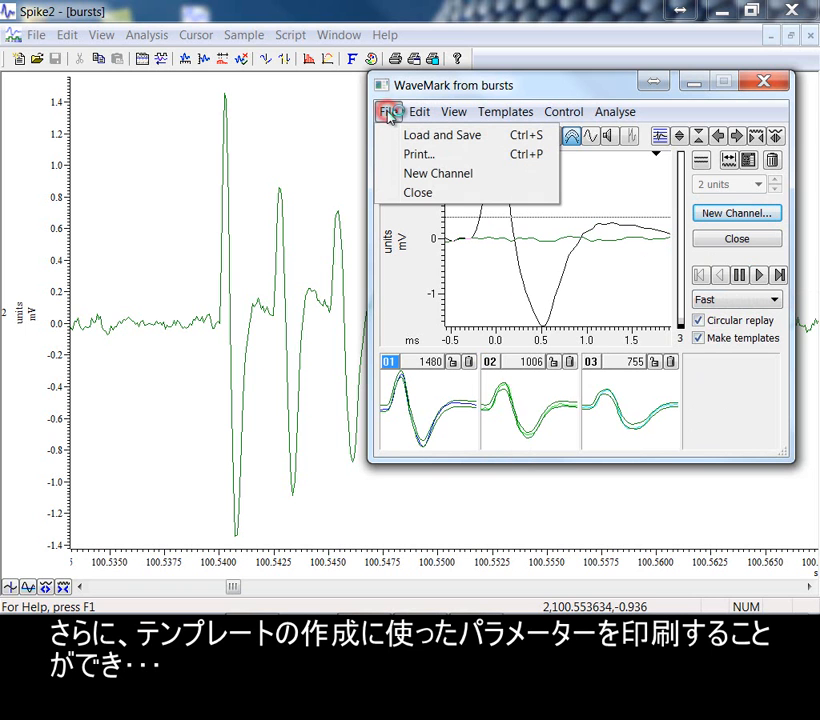
{"action": "left_click", "coordinate": [410, 156]}
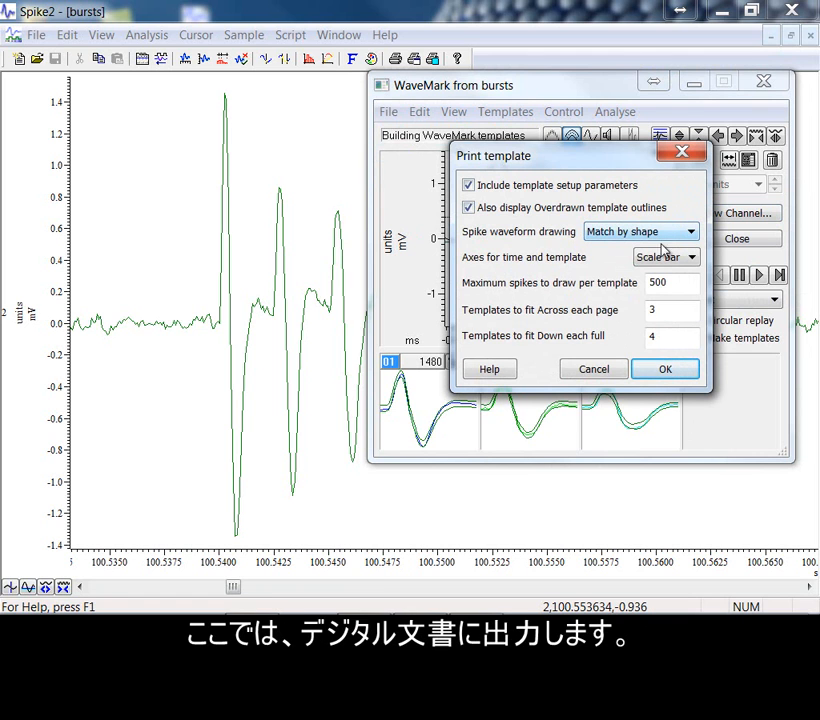
{"action": "left_click", "coordinate": [661, 378]}
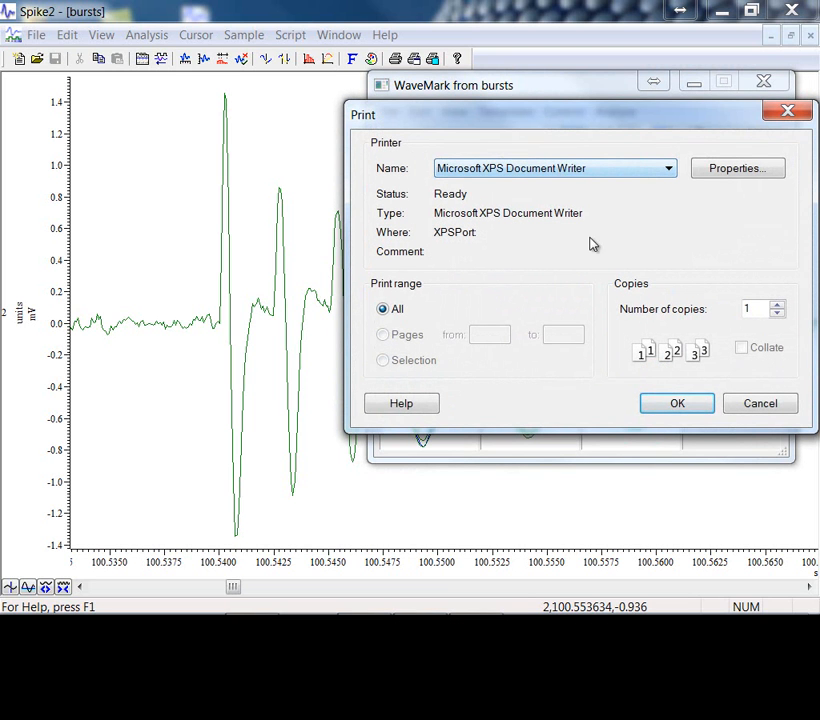
{"action": "left_click", "coordinate": [677, 403]}
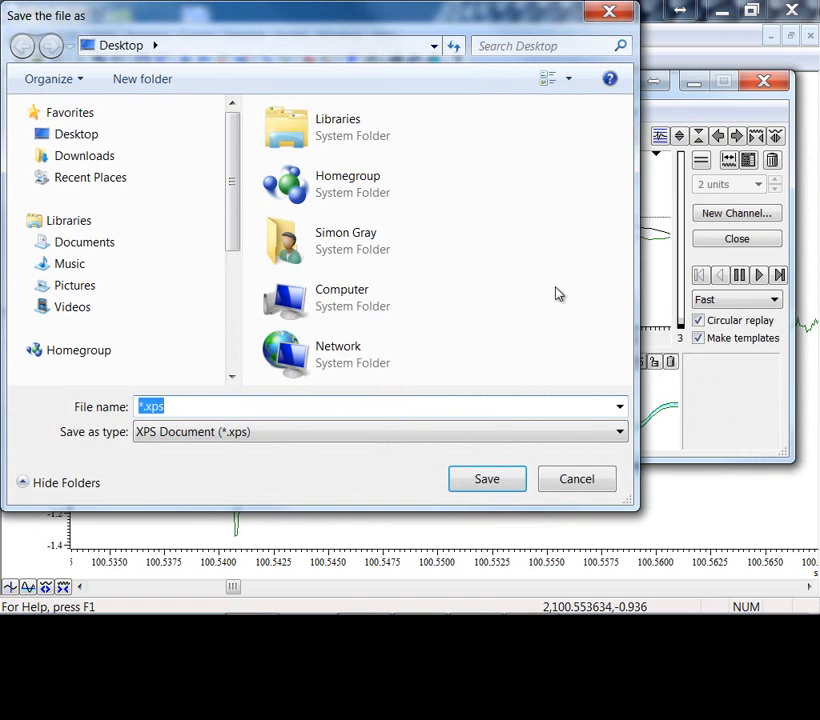
Save the printed template document to the Desktop as Spikes.xps.
{"action": "left_click", "coordinate": [141, 407]}
{"action": "type", "text": "Spikes"}
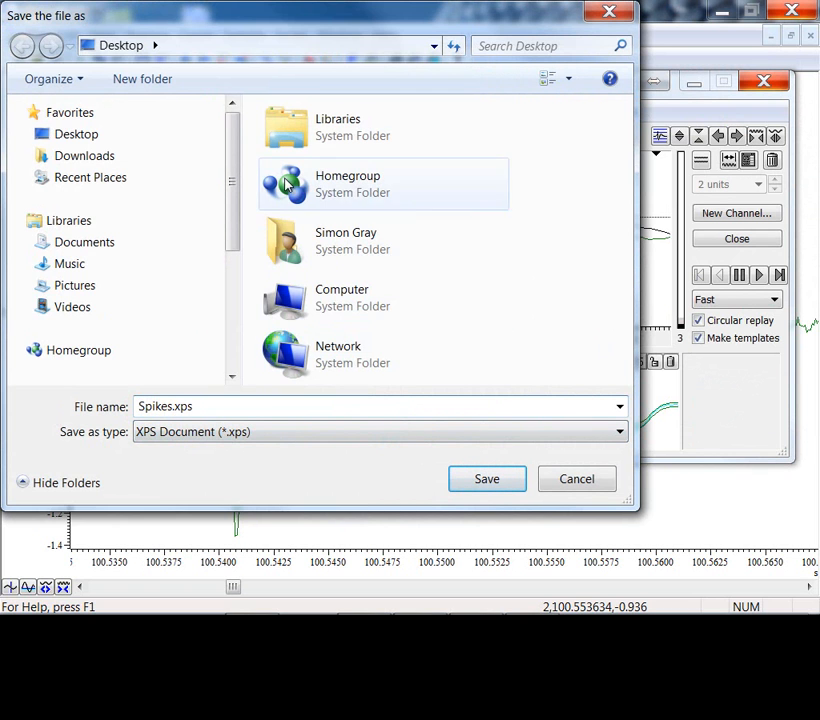
{"action": "left_click", "coordinate": [115, 133]}
{"action": "left_click", "coordinate": [506, 478]}
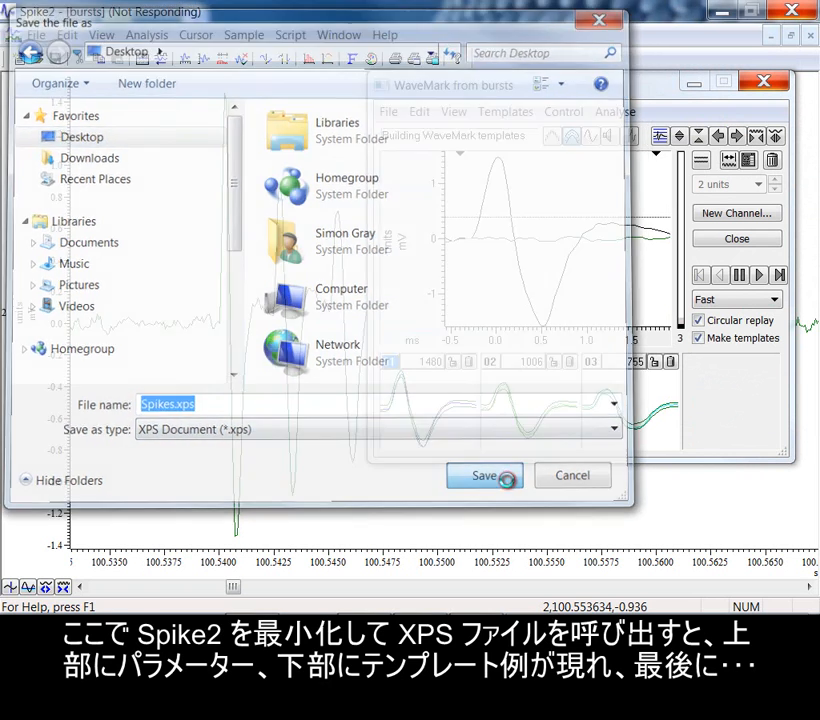
Minimize Spike2 and open Spikes.xps from the desktop in XPS Viewer to examine the printed parameters and templates.
{"action": "left_click", "coordinate": [722, 11]}
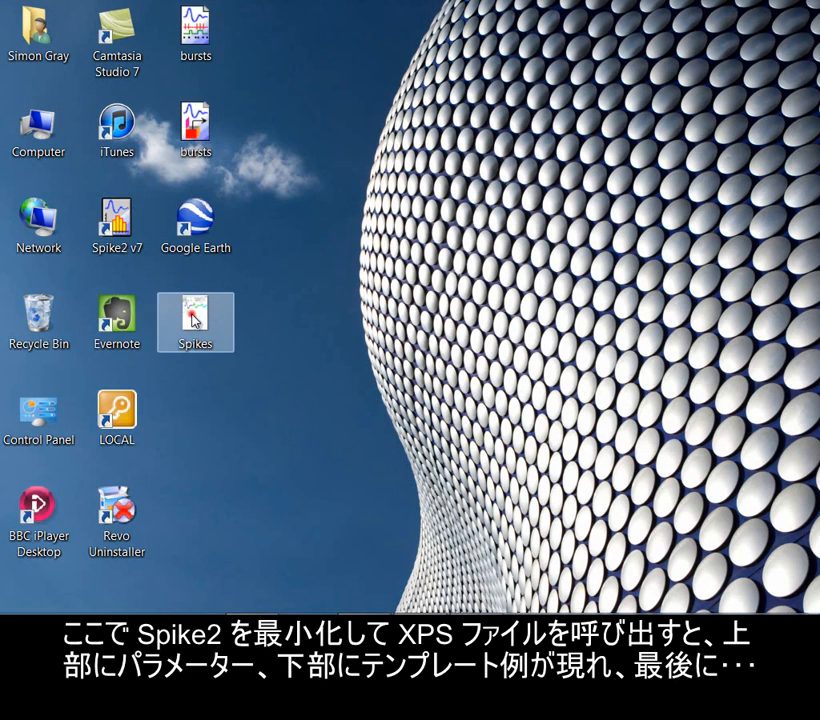
{"action": "double_click", "coordinate": [195, 318]}
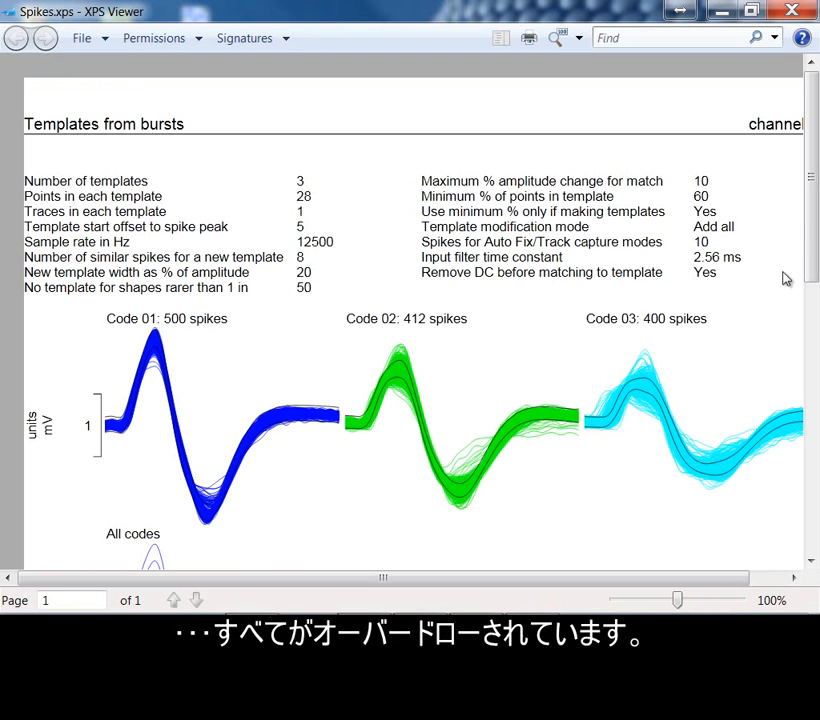
{"action": "mouse_move", "coordinate": [809, 232]}
{"action": "left_mouse_down"}
{"action": "mouse_move", "coordinate": [812, 342]}
{"action": "mouse_move", "coordinate": [808, 222]}
{"action": "left_mouse_up"}
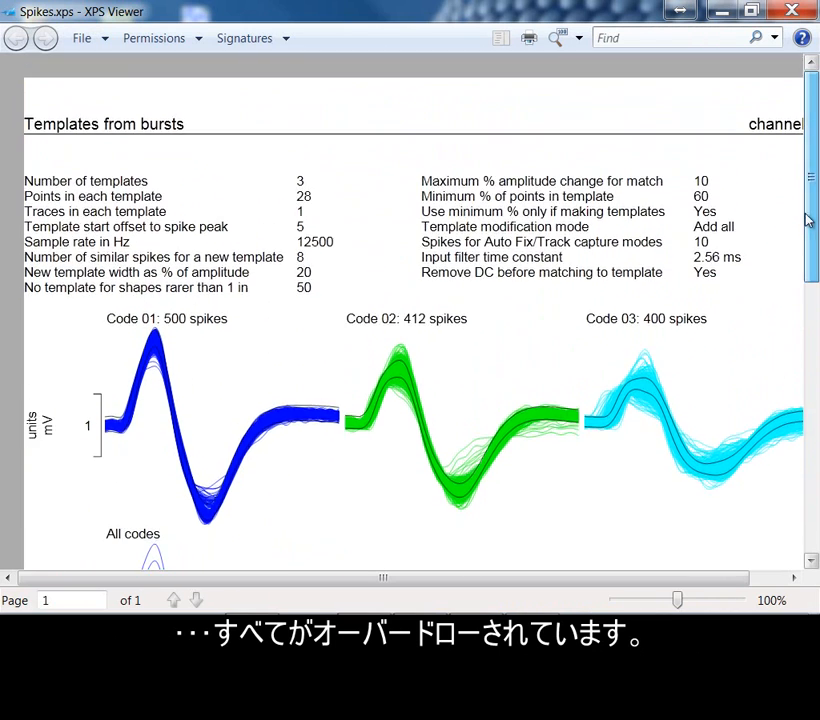